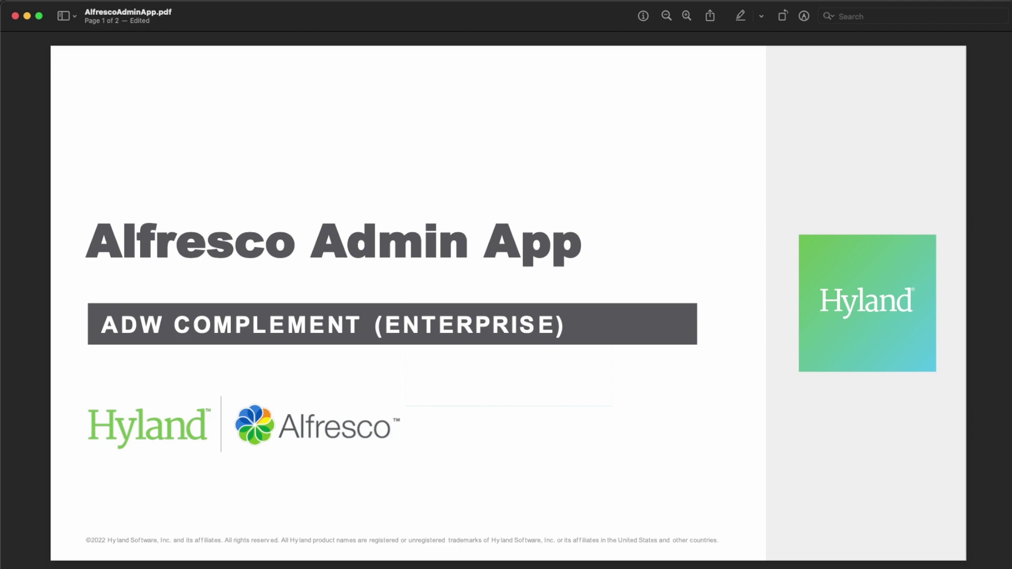
Step: Switch from the Alfresco Admin App slide to the acs-deployment GitHub repository in Safari
key(super+Tab)
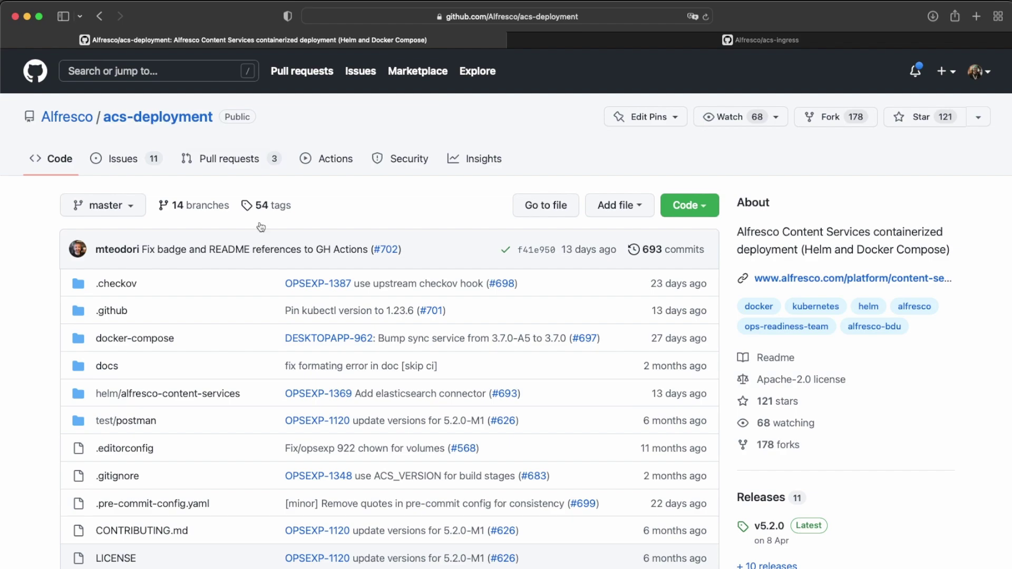
Step: Open docker-compose/docker-compose.yml in the acs-deployment repository
click(167, 345)
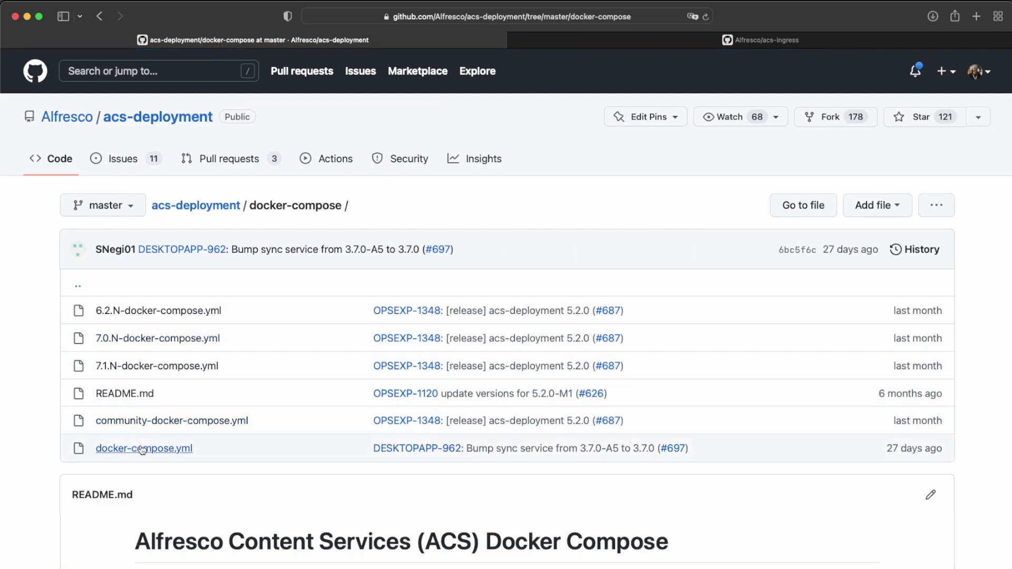
click(143, 449)
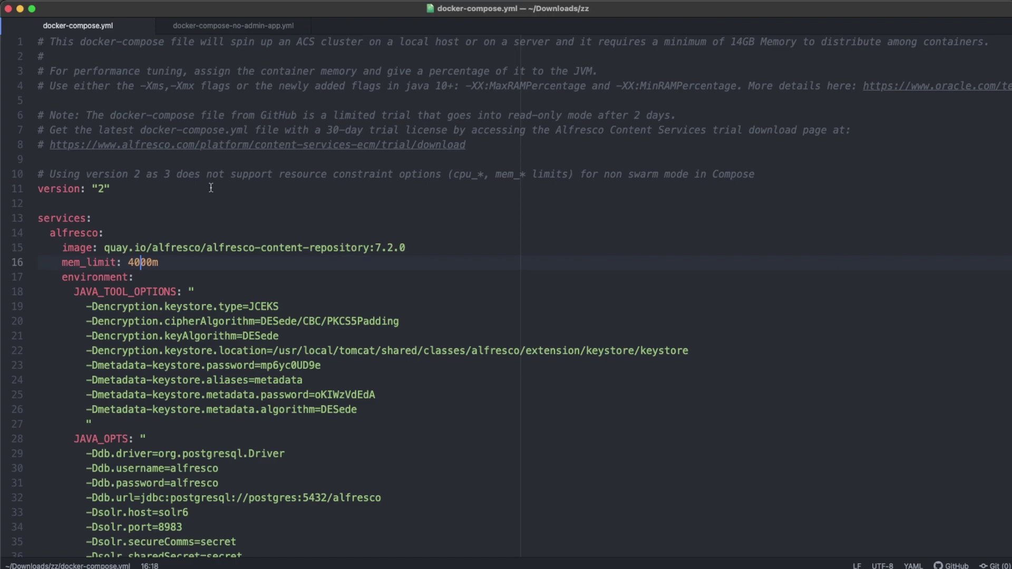
Step: Select the control-center service block (alfresco-admin-app:7.2.0), lines 156–162, in docker-compose.yml
scroll(211, 188, down, 5)
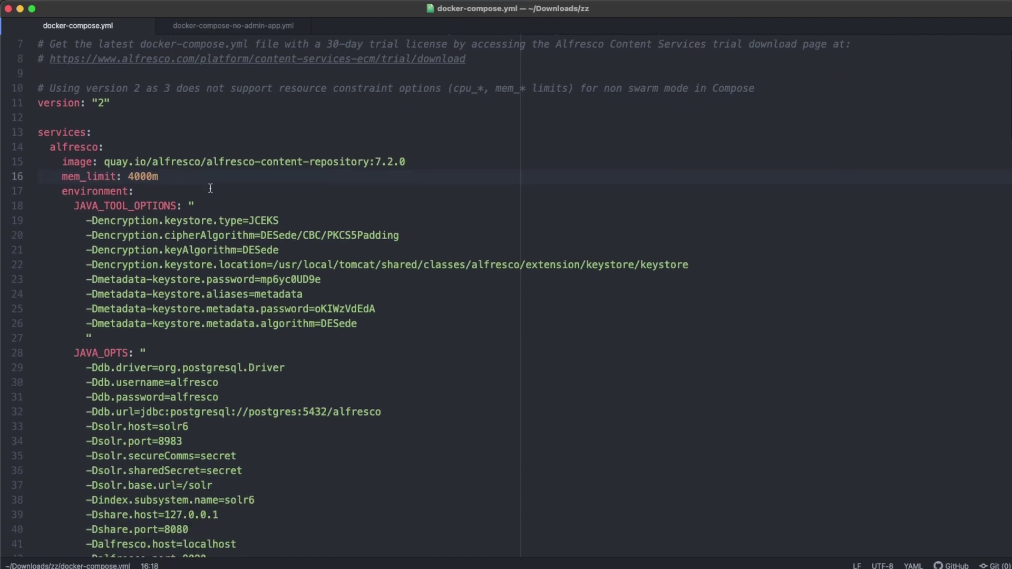
scroll(211, 189, down, 15)
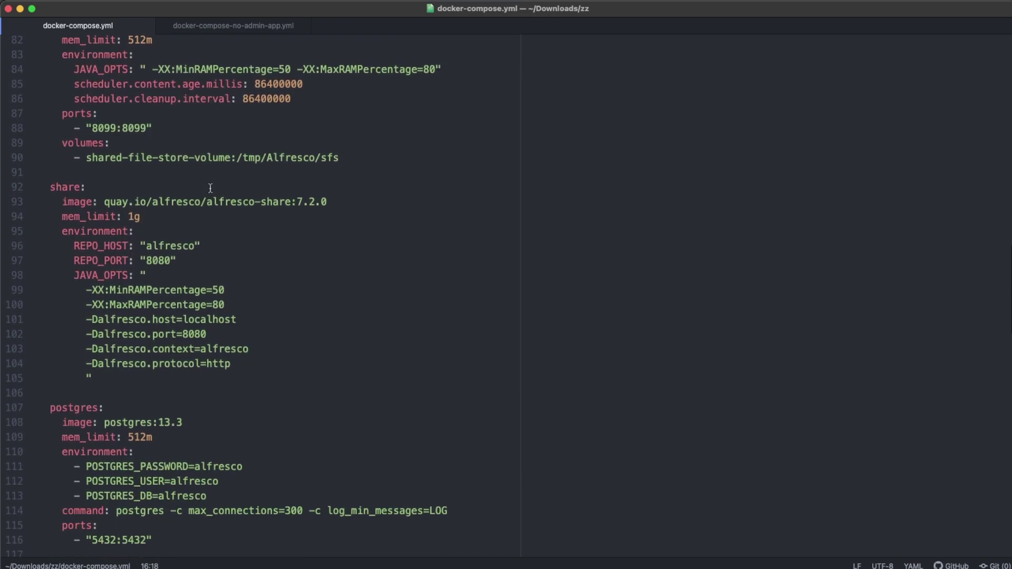
scroll(210, 189, down, 10)
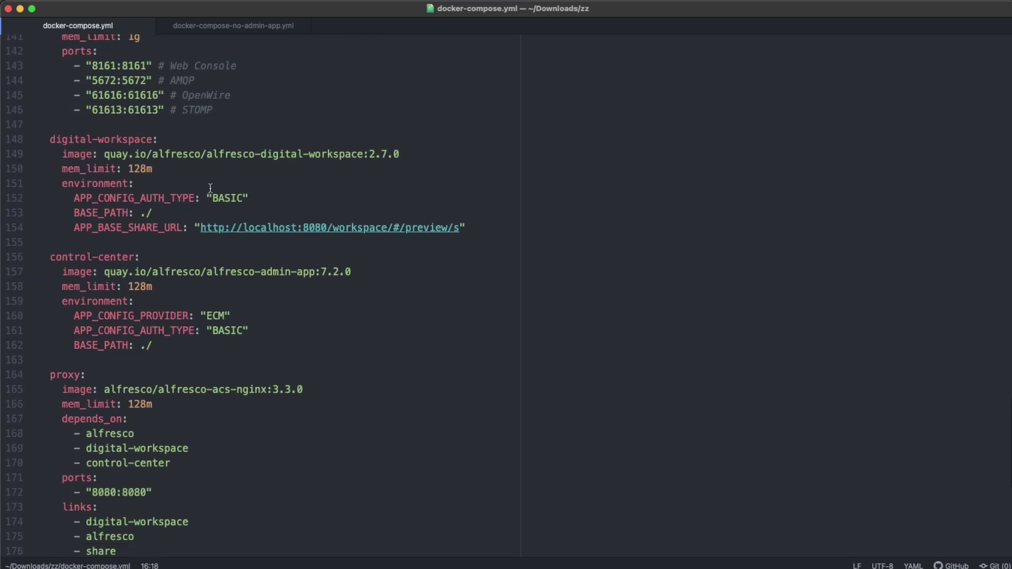
click(228, 256)
key(Home)
key(shift+Down)
key(shift+Down)
key(shift+Down)
key(shift+Down)
key(shift+Down)
key(shift+Down)
key(shift+Down)
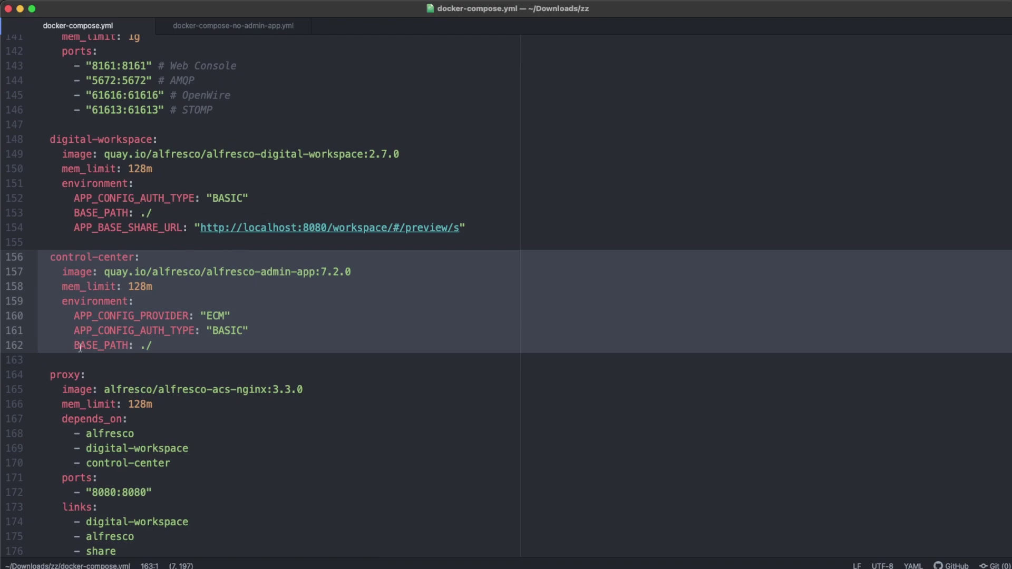
scroll(137, 323, down, 3)
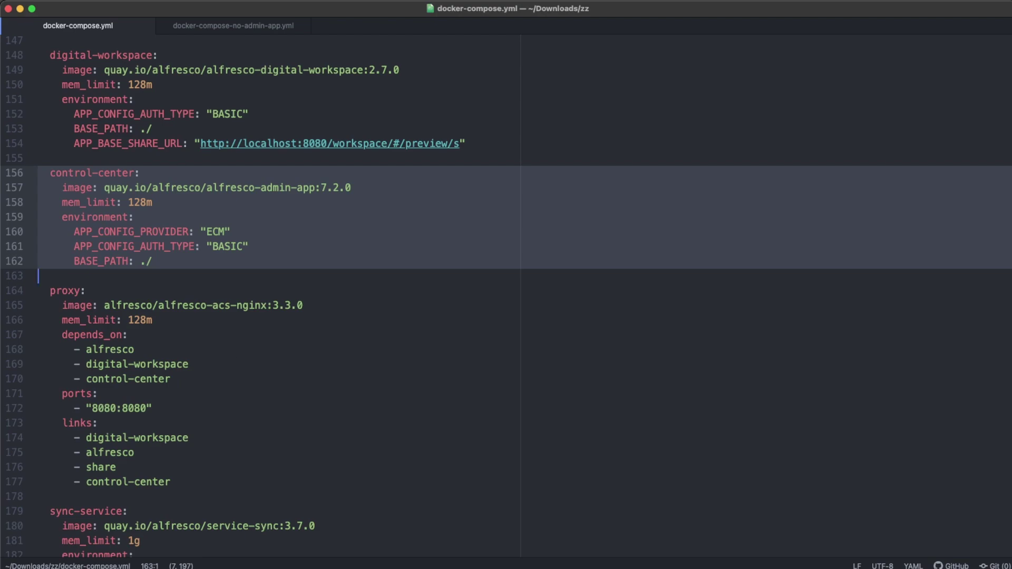
key(super+Tab)
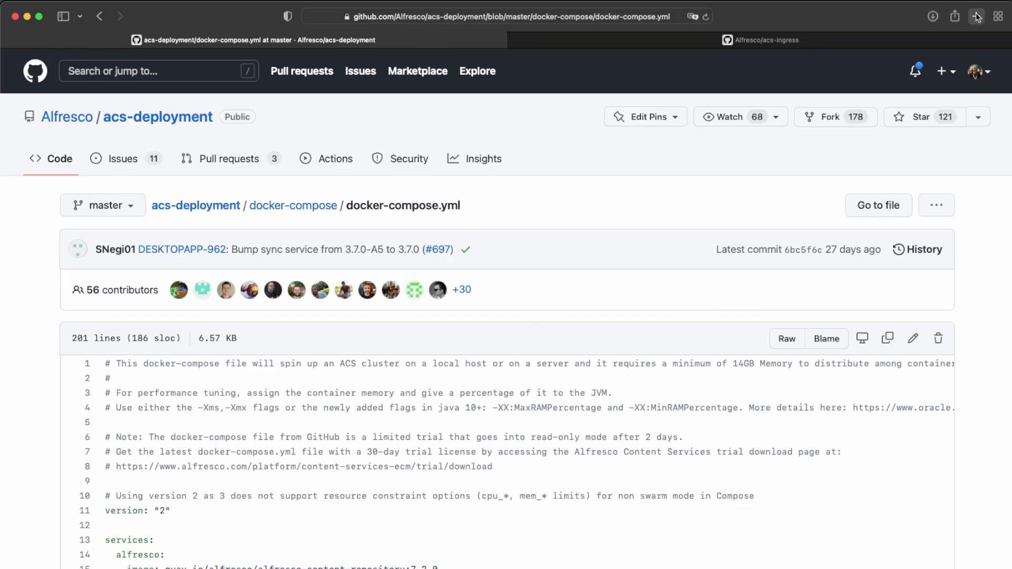
key(super+t)
text(http)
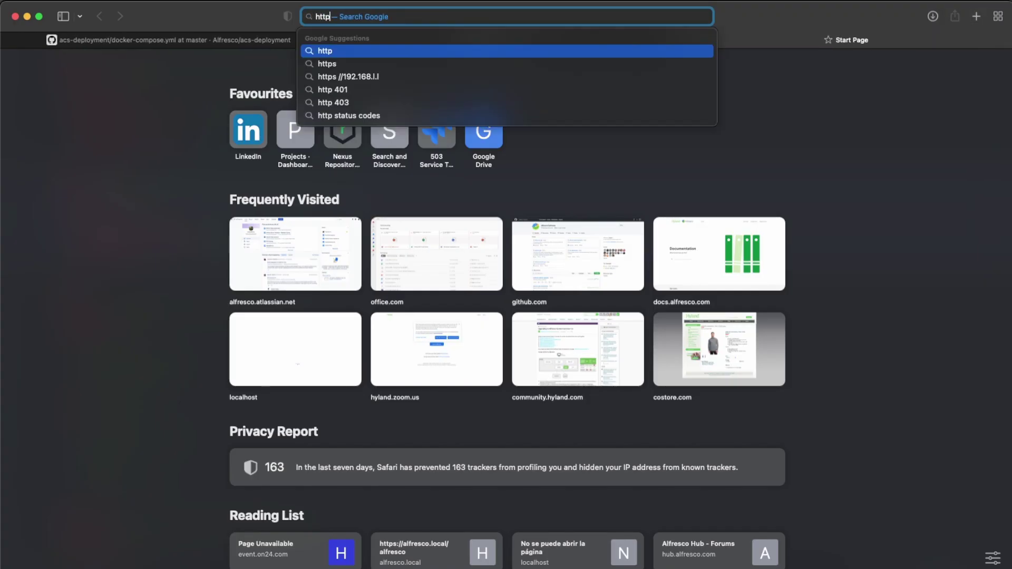
text(://l)
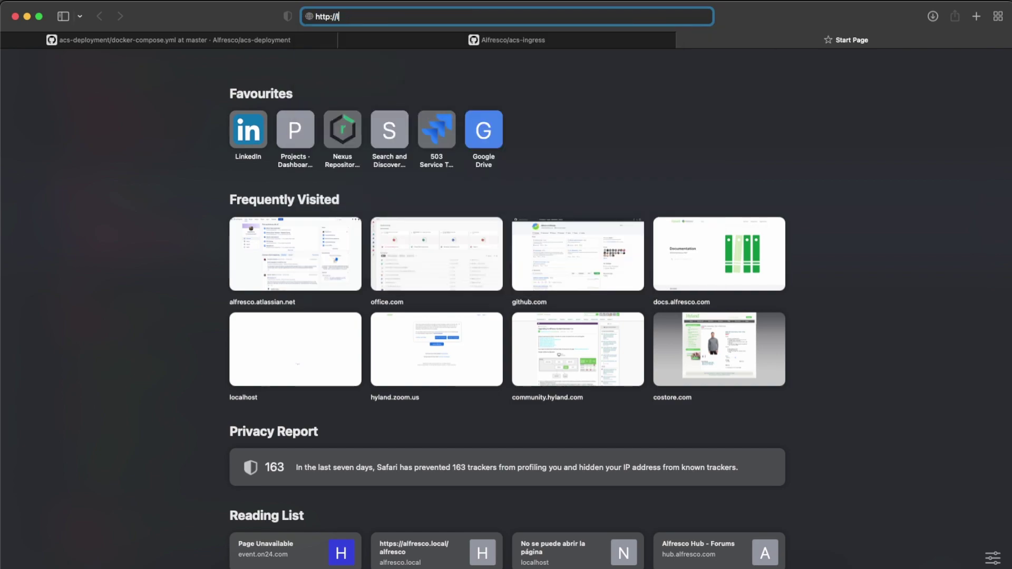
text(ocalhost:880)
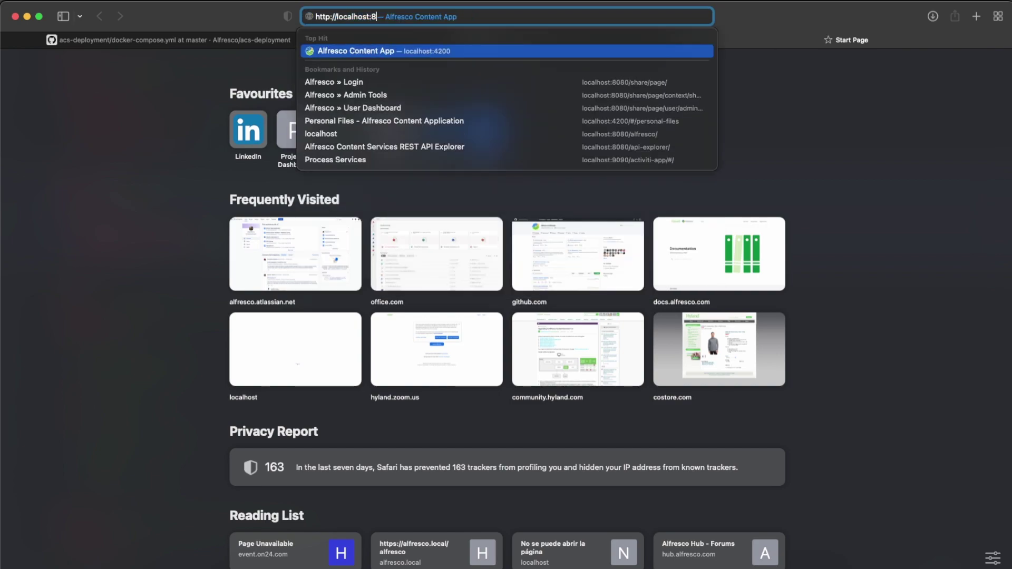
key(BackSpace)
key(BackSpace)
text(080/admin/)
key(Return)
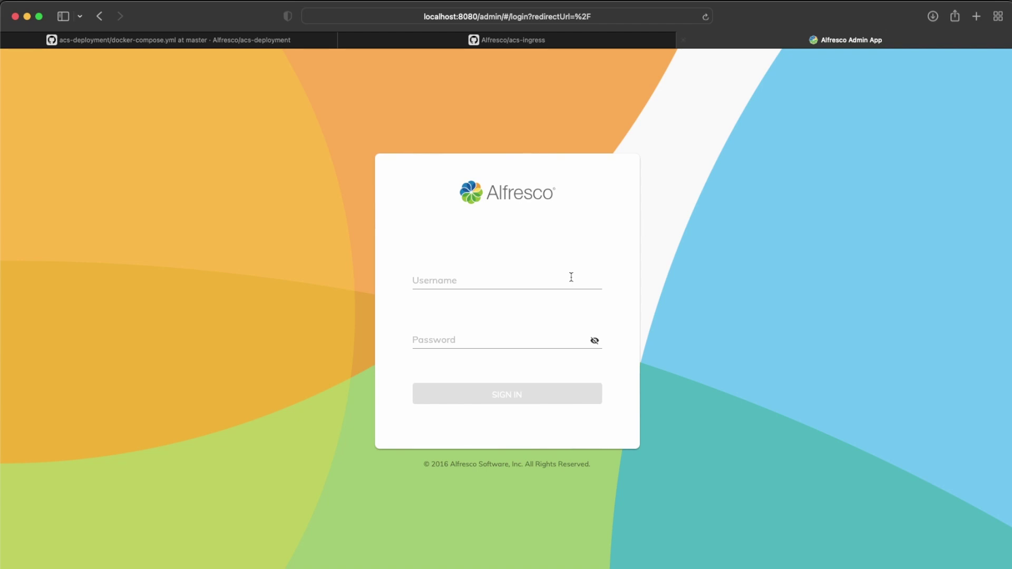
Step: Sign in with the administrator credentials and open Identity > Users, listing 4 accounts
click(497, 280)
text(admin)
key(Tab)
text(admi)
key(Return)
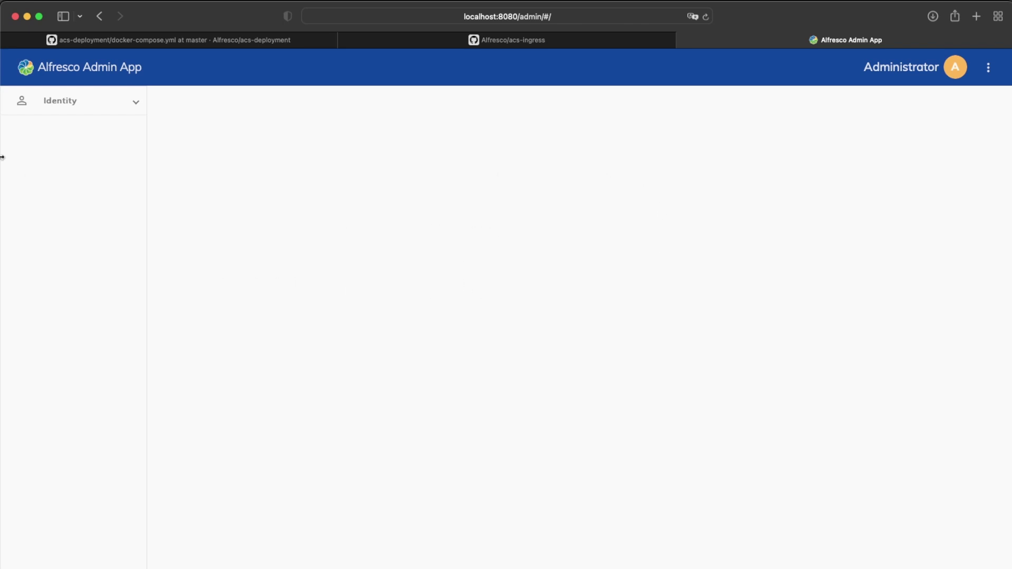
click(135, 103)
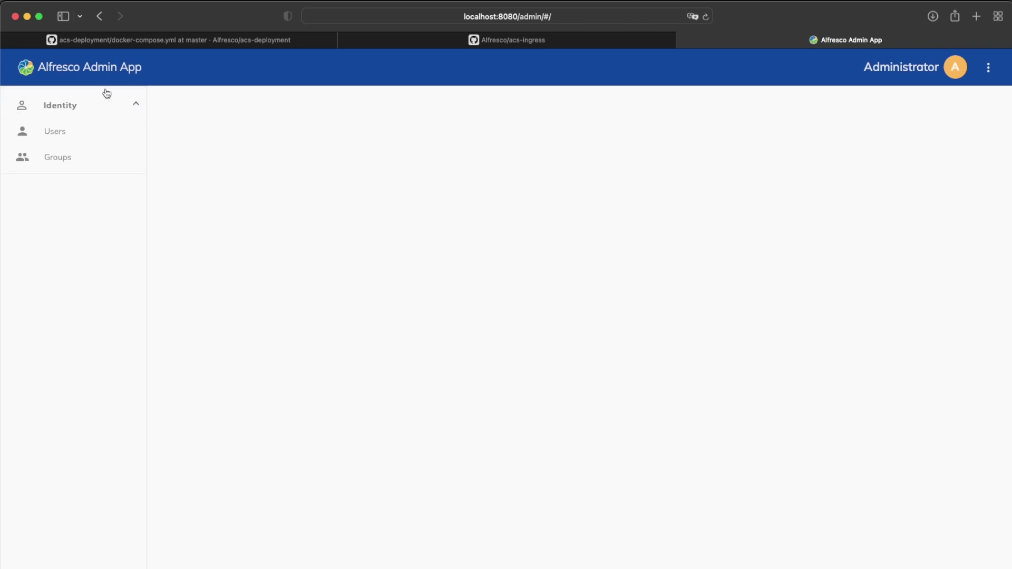
click(61, 136)
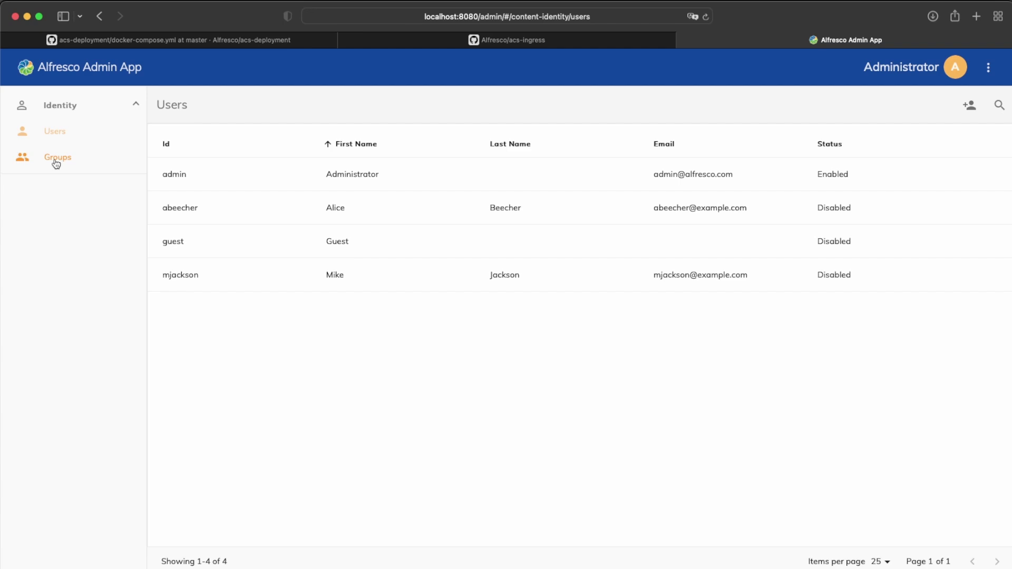
Step: Highlight the ECM provider value on line 160 of docker-compose.yml, then return to the Users list
key(super+Tab)
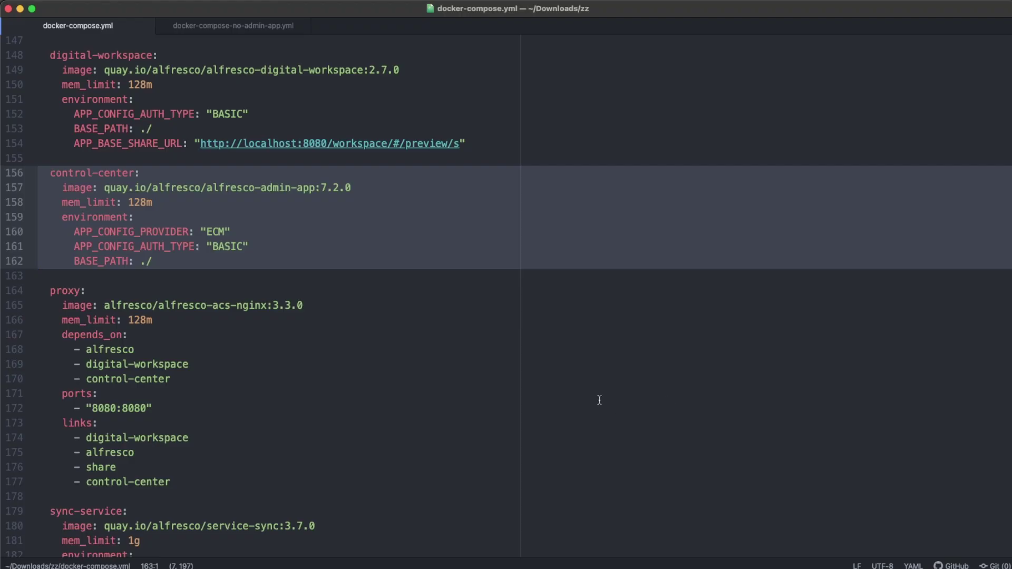
double_click(216, 232)
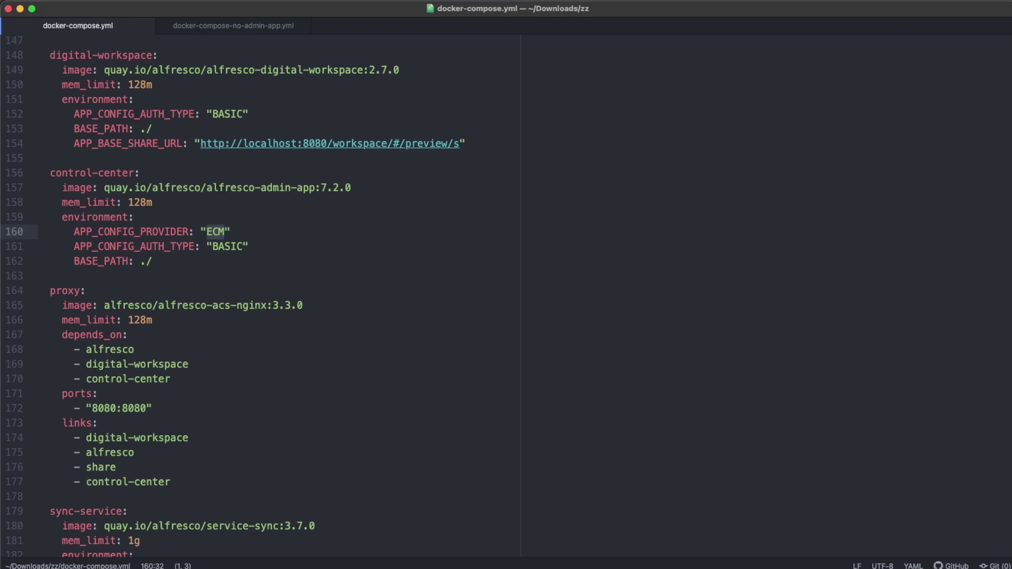
key(super+Tab)
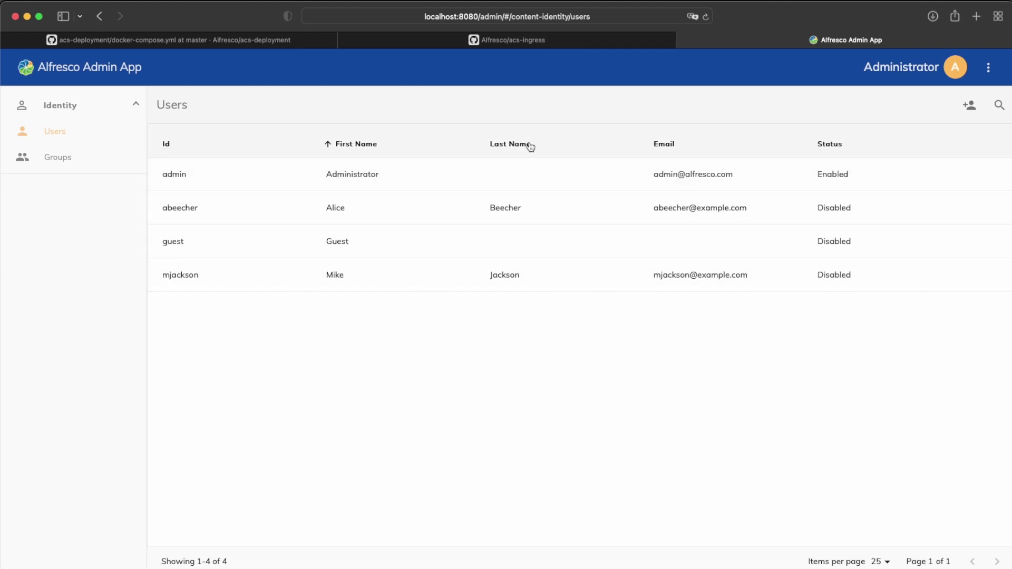
click(67, 163)
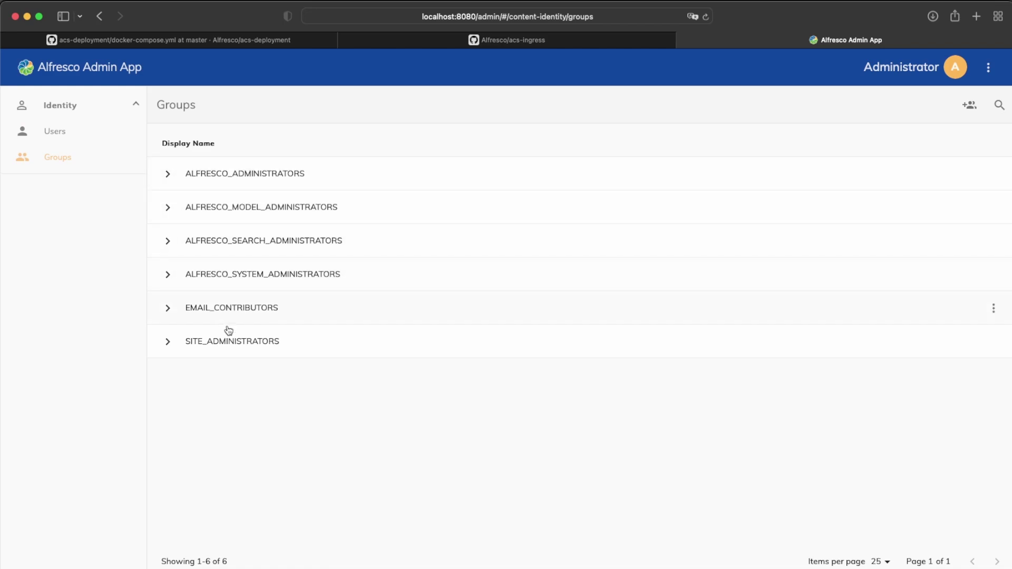
click(52, 133)
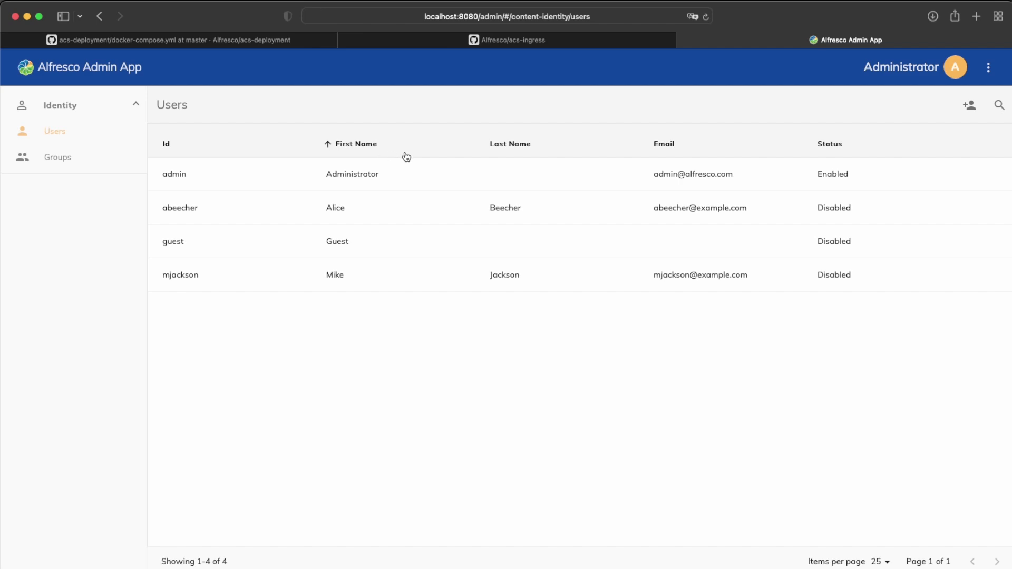
click(430, 180)
click(987, 174)
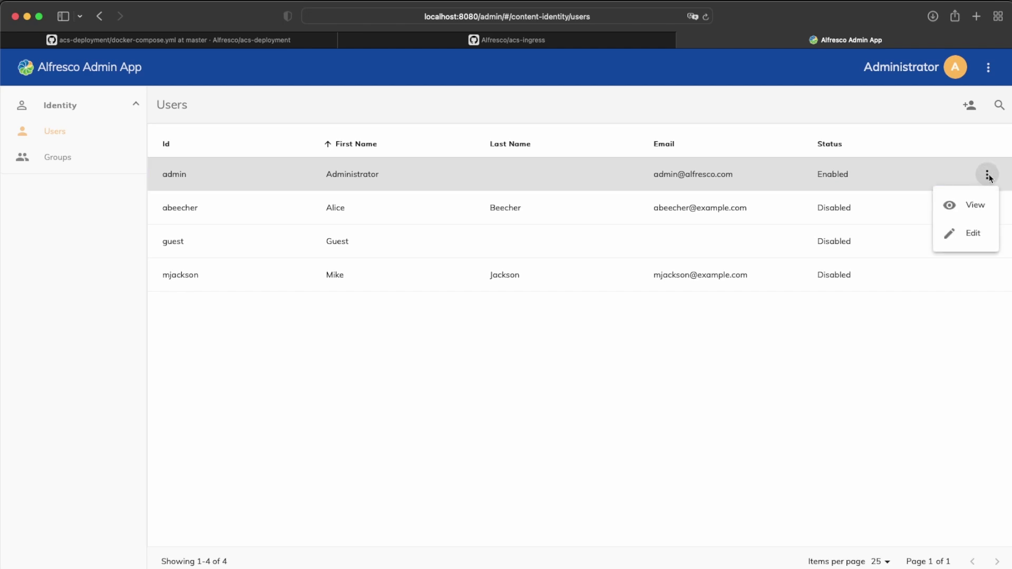
click(974, 211)
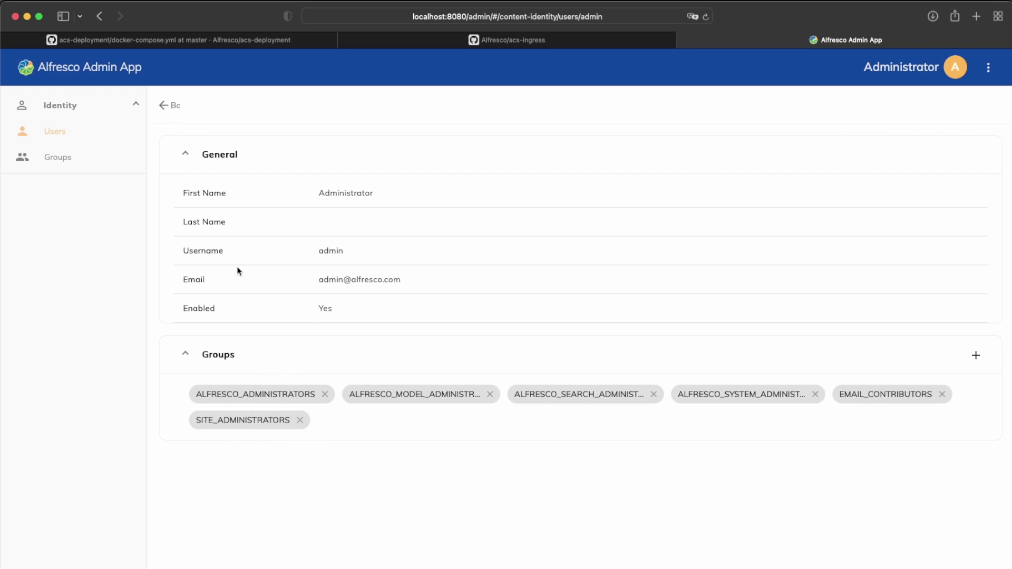
click(164, 105)
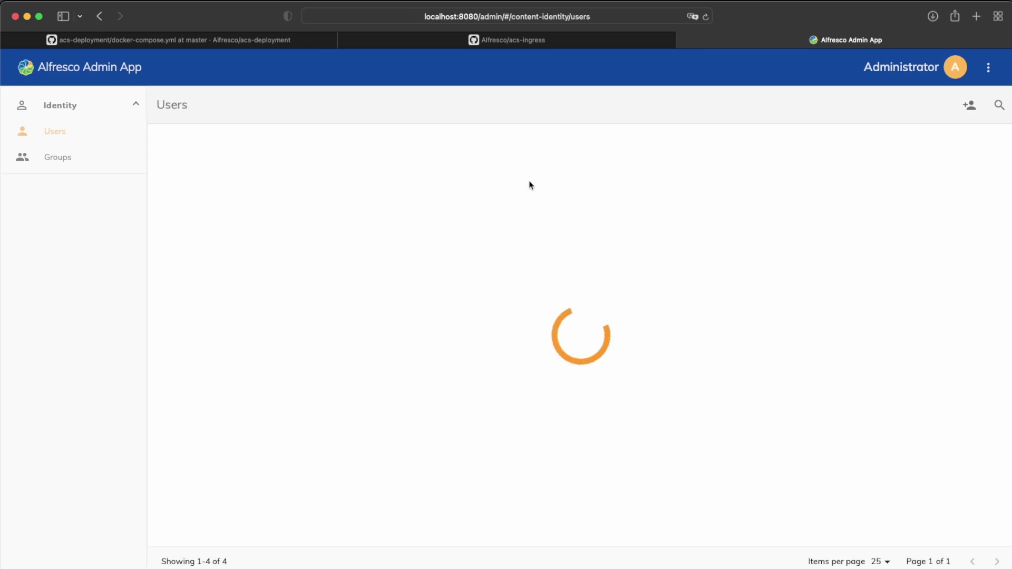
Step: Preview and cancel the admin user's edit form, then view its details and open Add to group
click(986, 175)
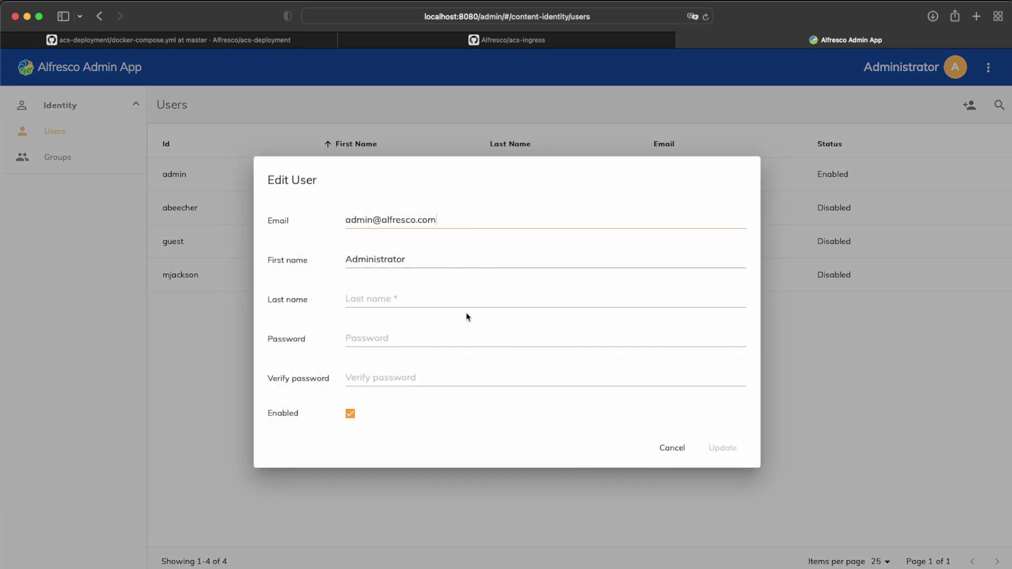
click(674, 449)
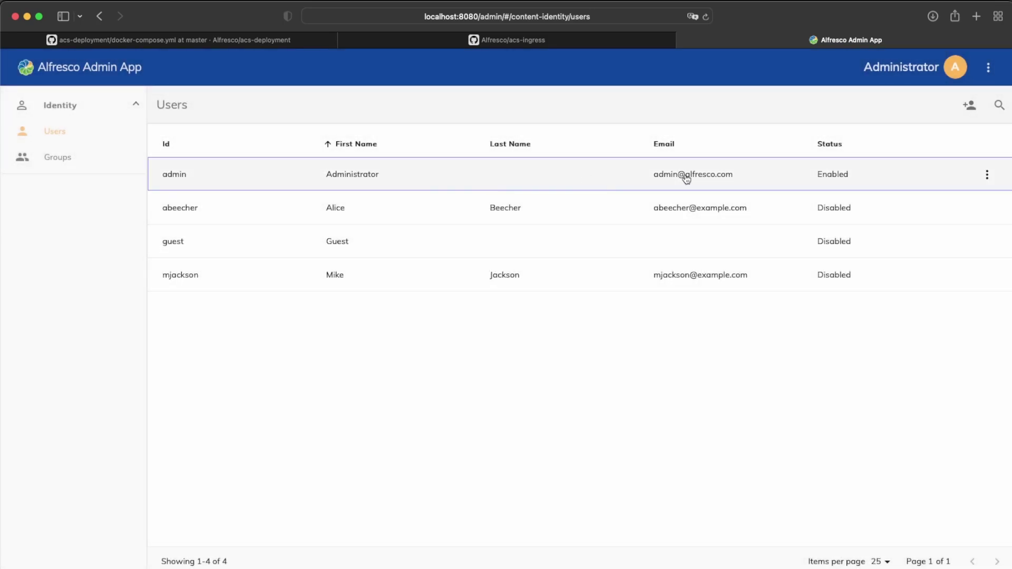
click(709, 176)
click(987, 176)
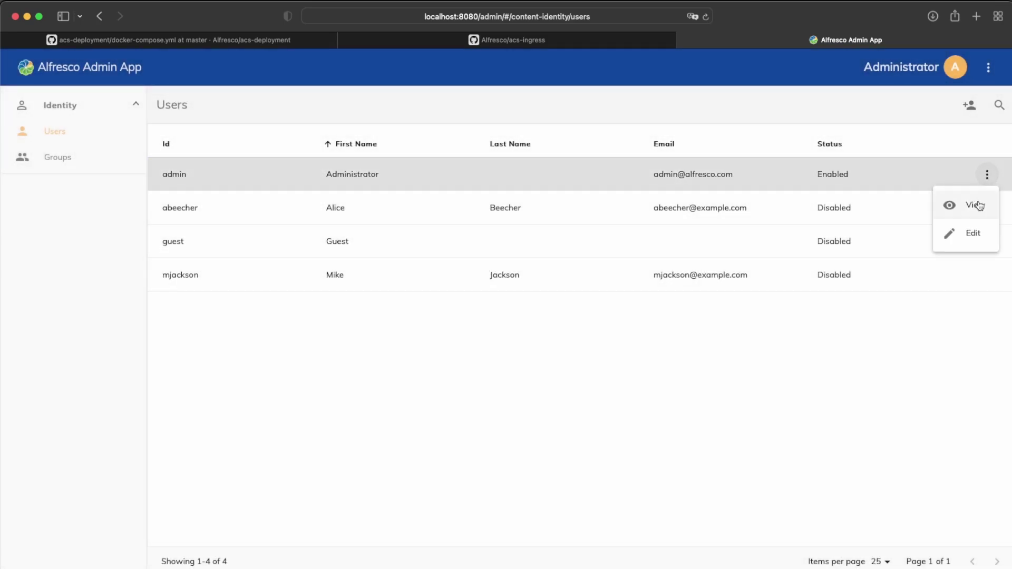
click(969, 204)
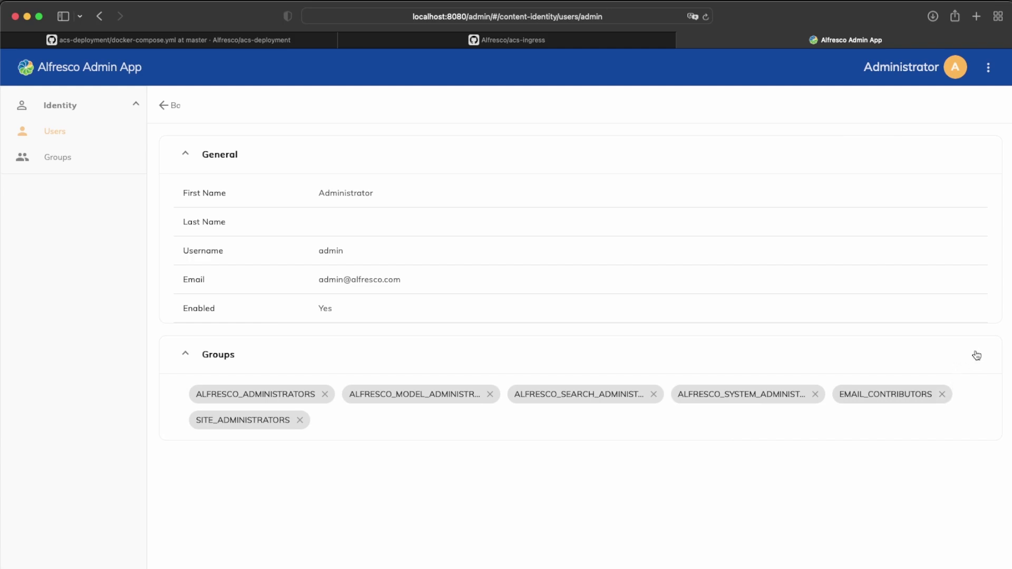
click(975, 355)
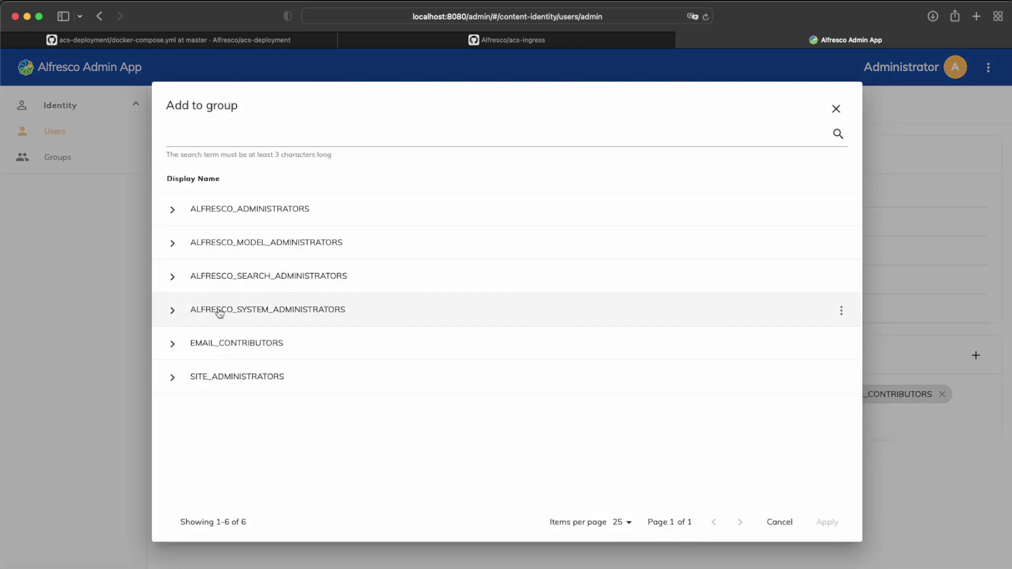
Step: Close Add to group, show the six groups, and cancel the Create group form
click(836, 109)
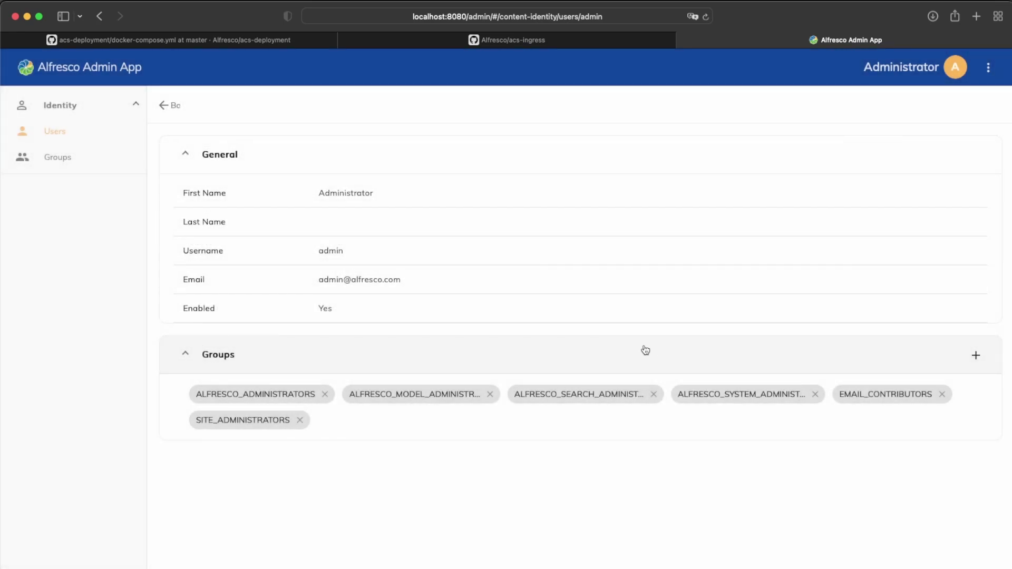
click(59, 160)
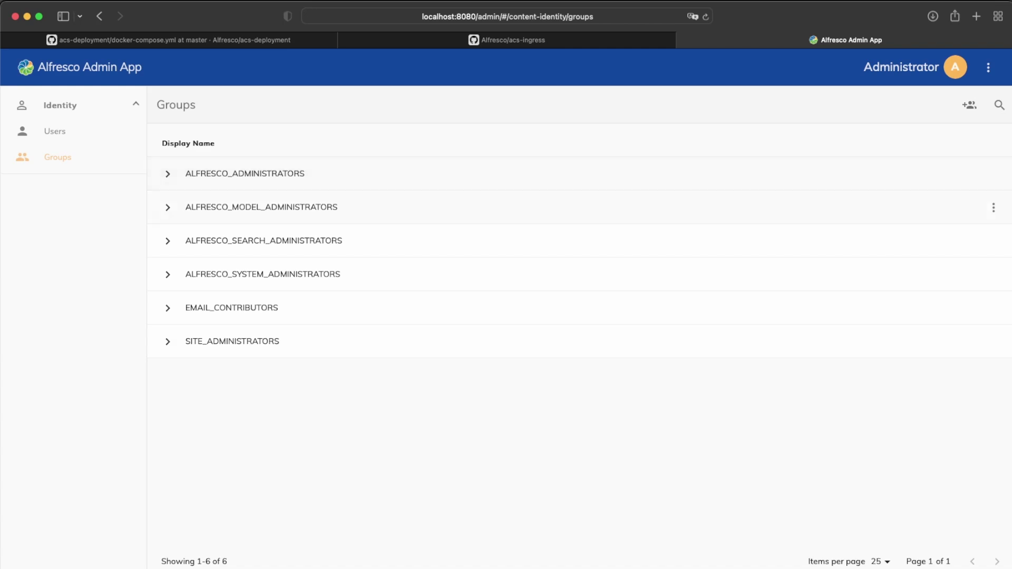
click(969, 105)
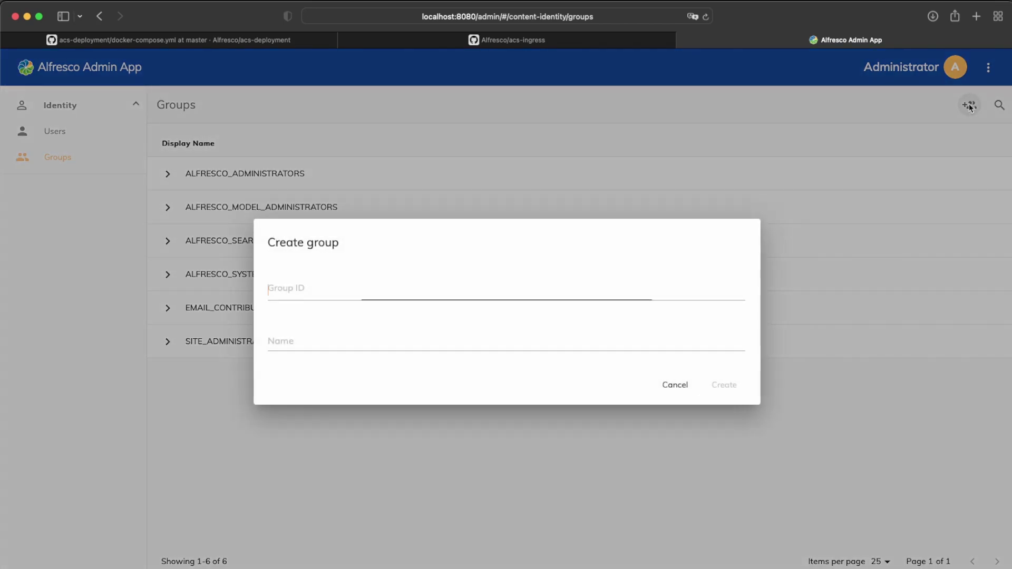
click(674, 385)
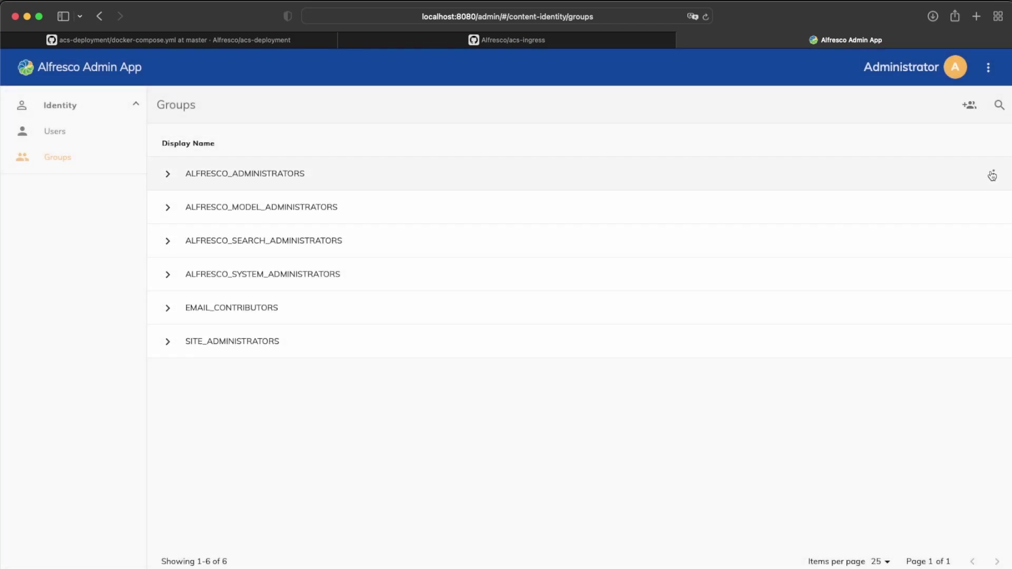
Step: Open and cancel ALFRESCO_ADMINISTRATORS' Edit group details form, then return to Users
click(997, 175)
click(979, 234)
click(669, 387)
click(77, 133)
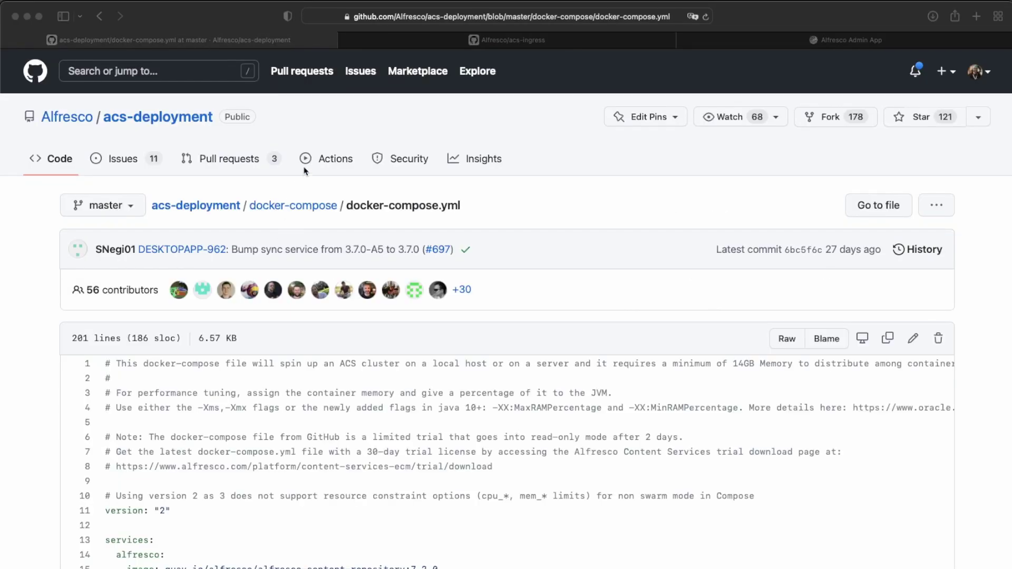
click(219, 19)
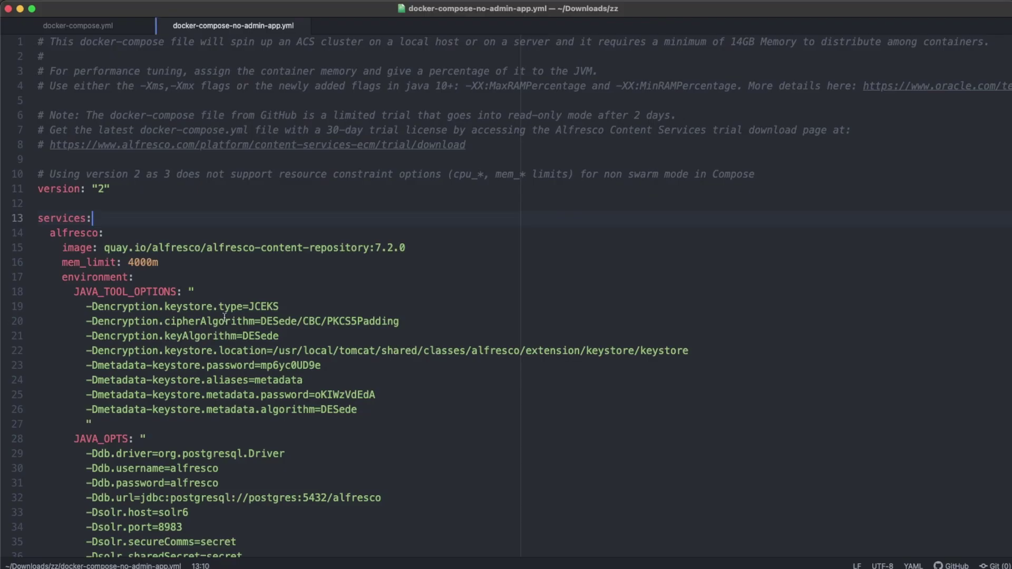
Step: Select the commented-out control-center service block in docker-compose-no-admin-app.yml
scroll(224, 317, down, 15)
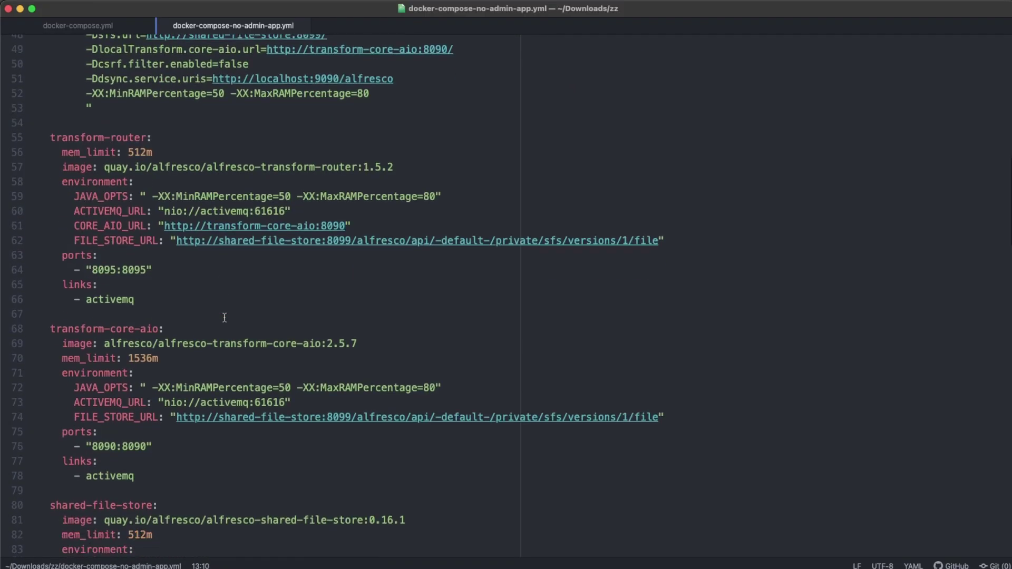
scroll(224, 318, down, 20)
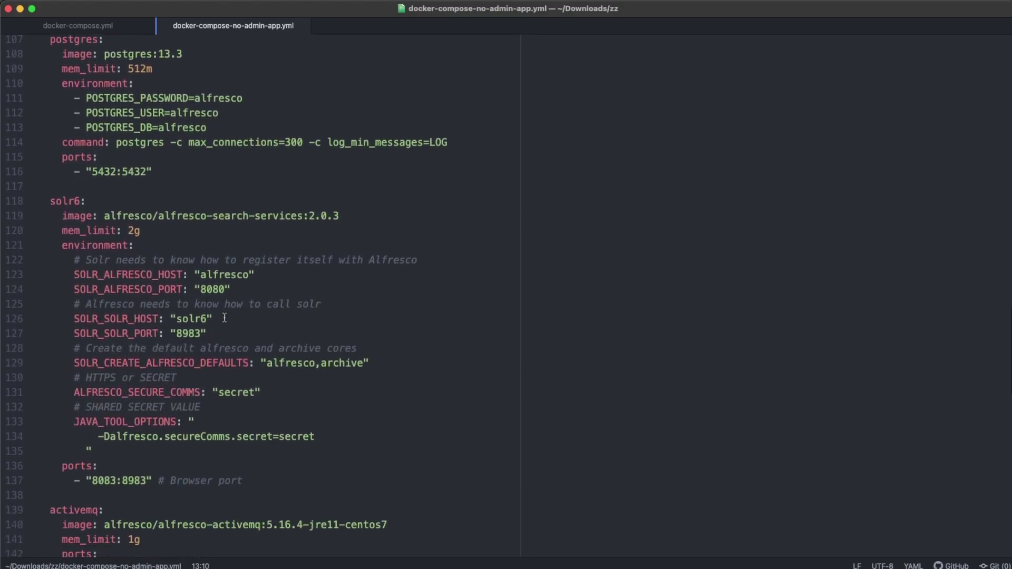
scroll(224, 317, down, 12)
click(160, 304)
drag(159, 304, 38, 212)
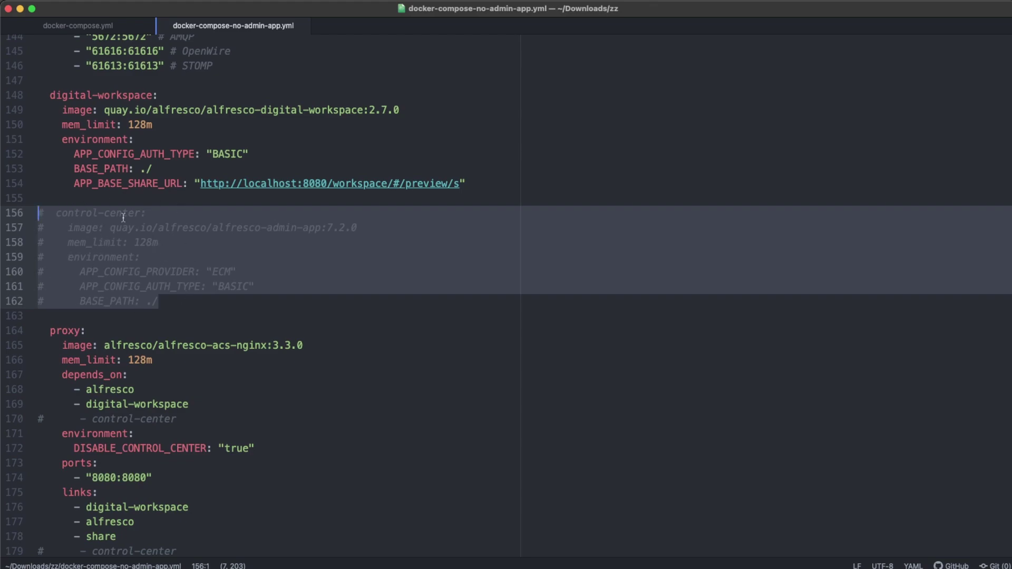
Step: Highlight the commented control-center dependency and link lines and DISABLE_CONTROL_CENTER "true", then return to Safari
scroll(123, 217, down, 3)
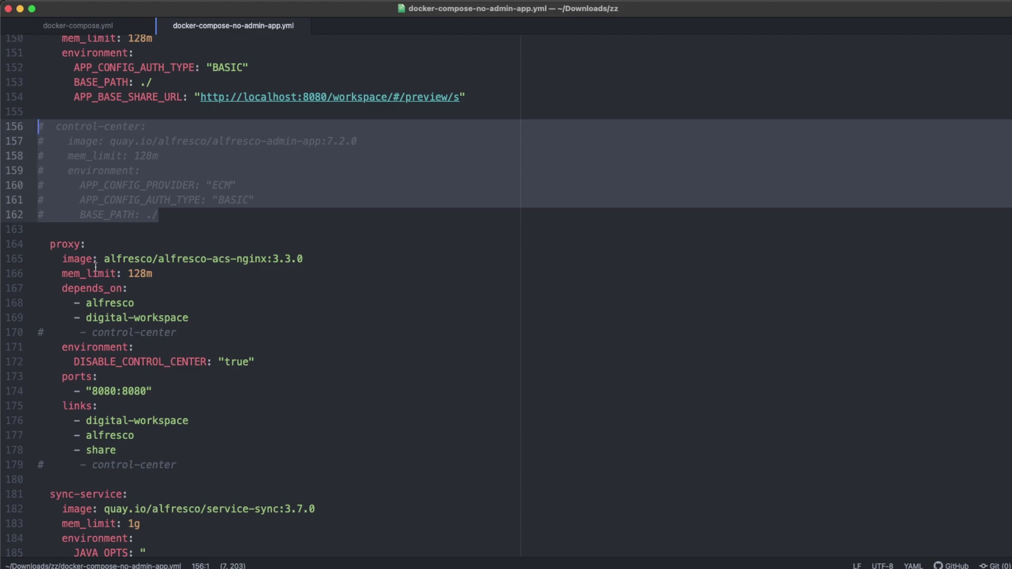
drag(177, 332, 33, 332)
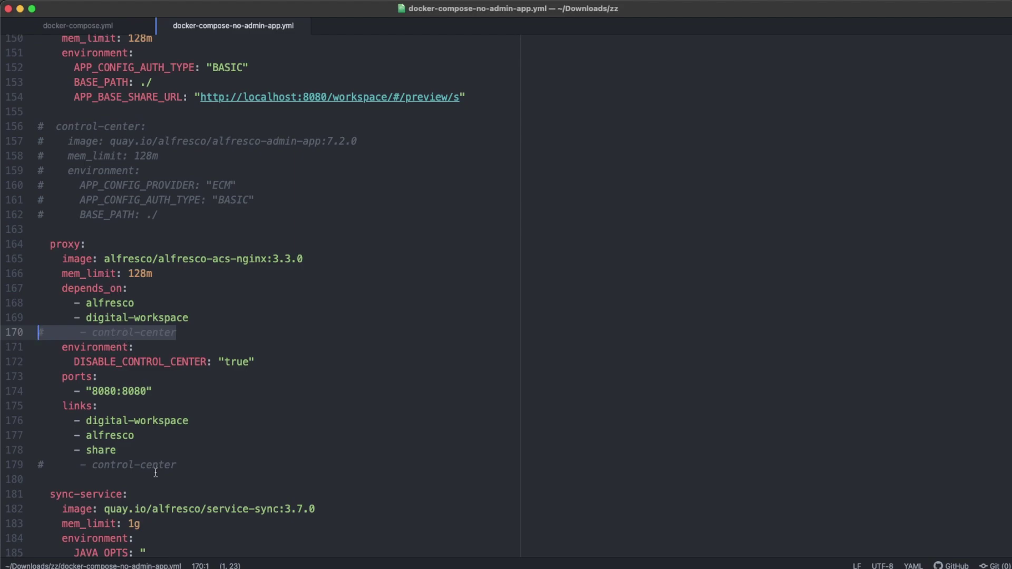
drag(183, 469, 37, 466)
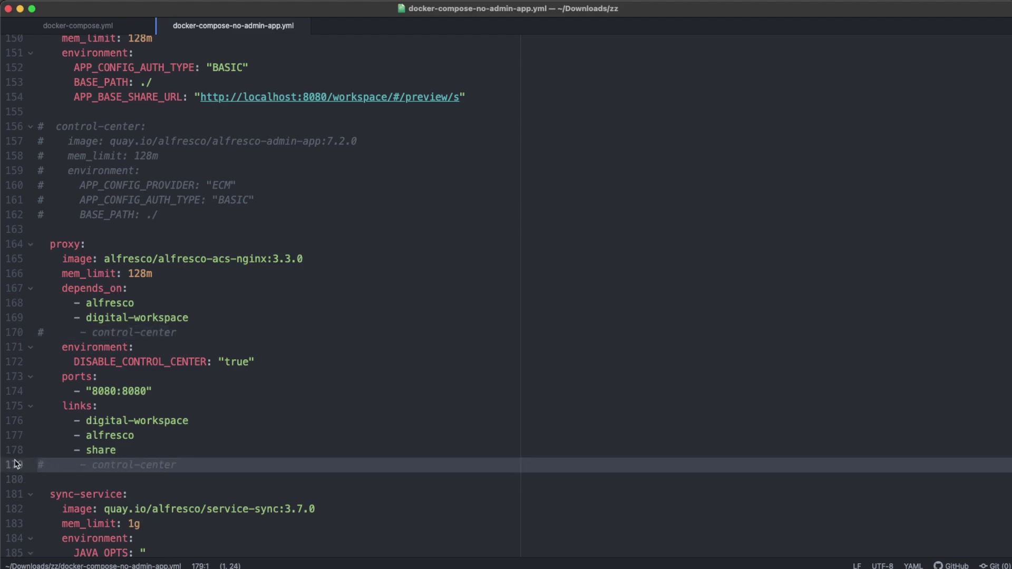
click(204, 419)
drag(259, 361, 74, 362)
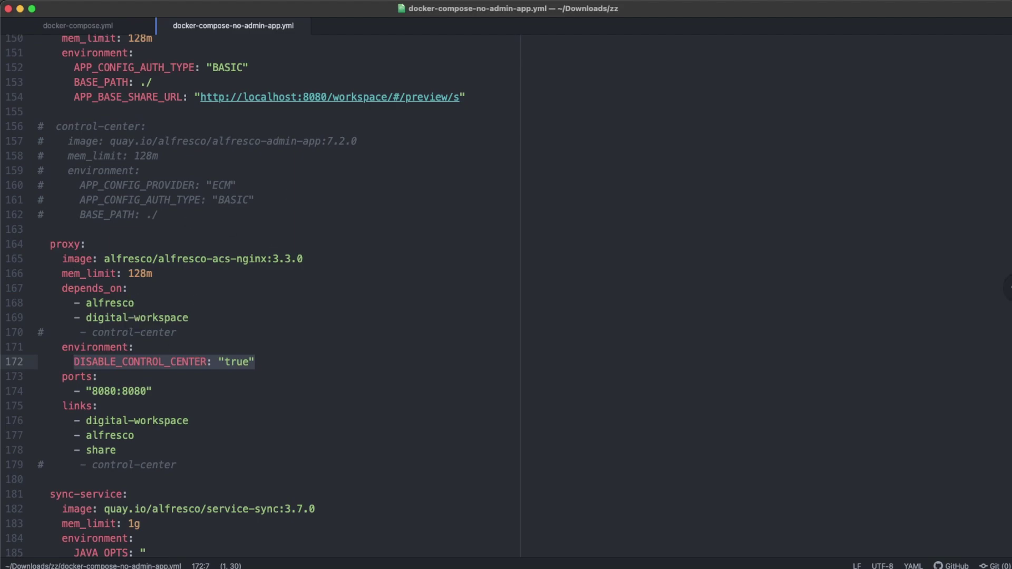
key(super+Tab)
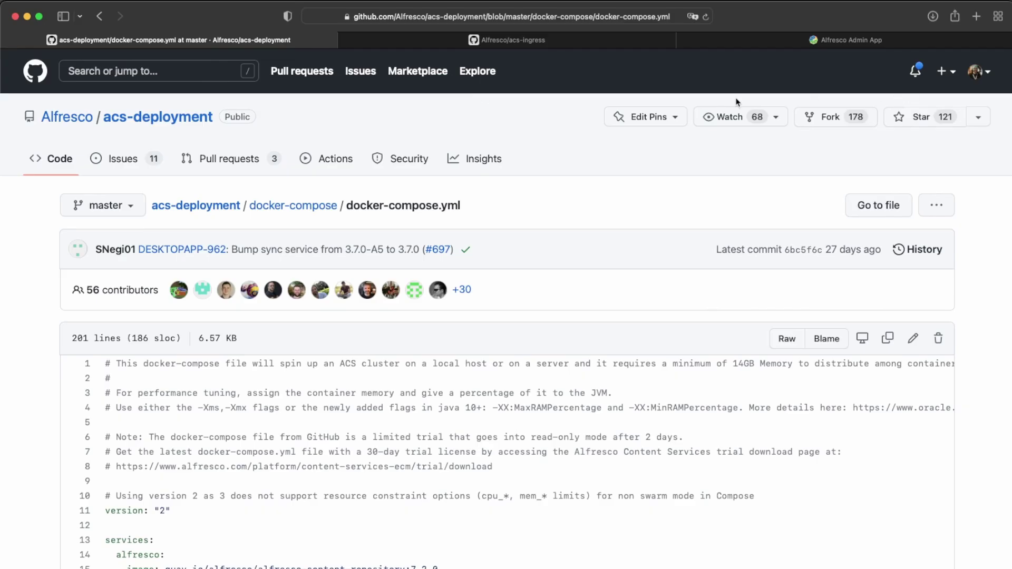
Step: Open the acs-ingress README and scroll to the Environment variables table's DISABLE_CONTROL_CENTER entry
click(475, 41)
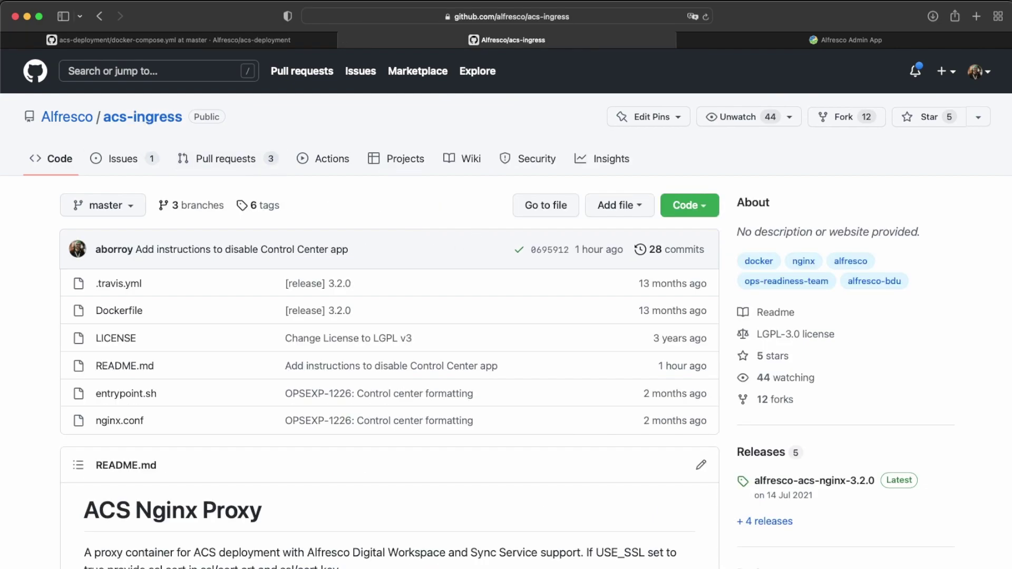
key(super+Tab)
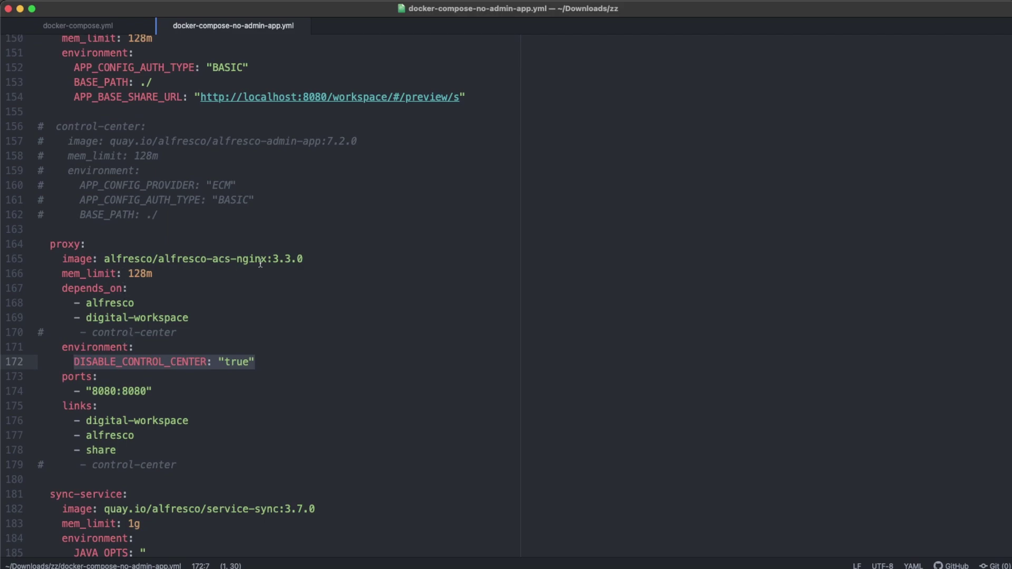
key(super+Tab)
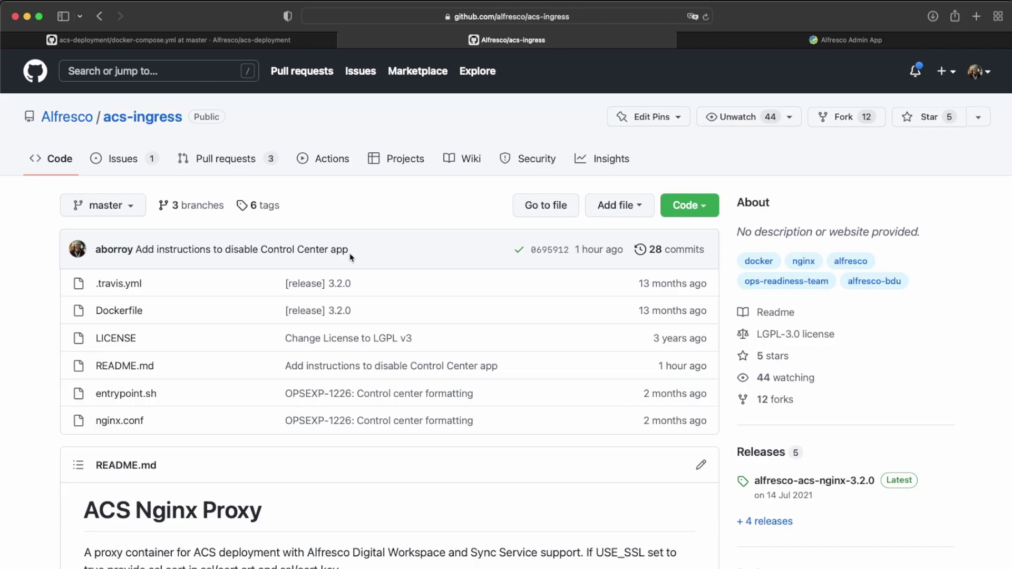
scroll(330, 289, down, 5)
scroll(330, 288, down, 10)
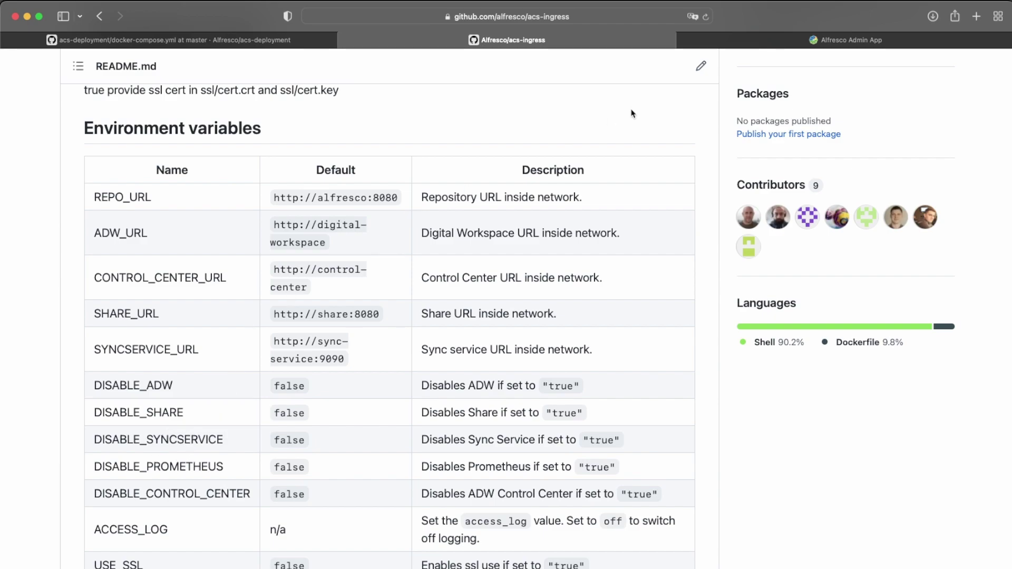
Step: In the Admin App tab, strip the users route from the address and reload the admin root
click(798, 39)
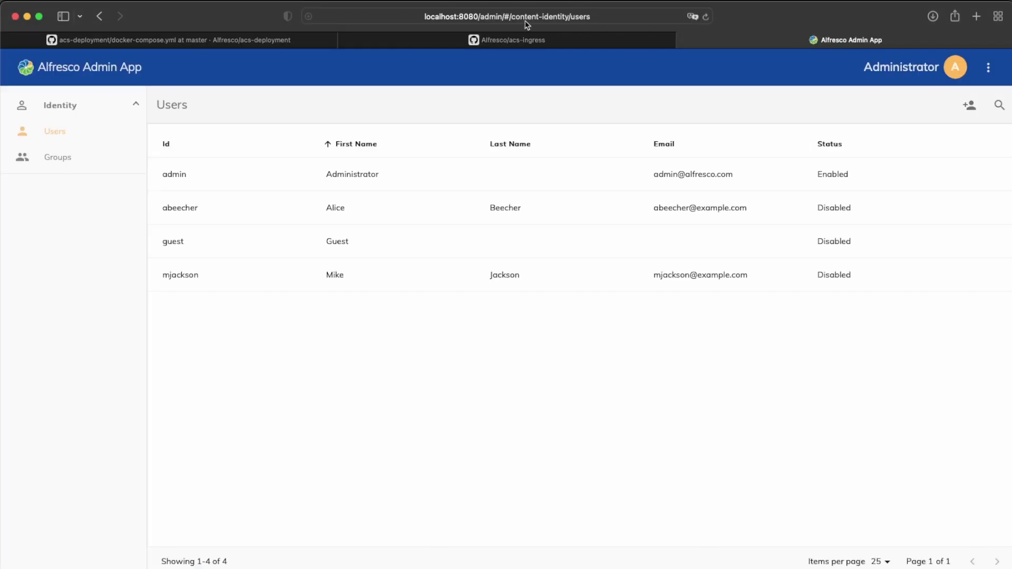
click(508, 16)
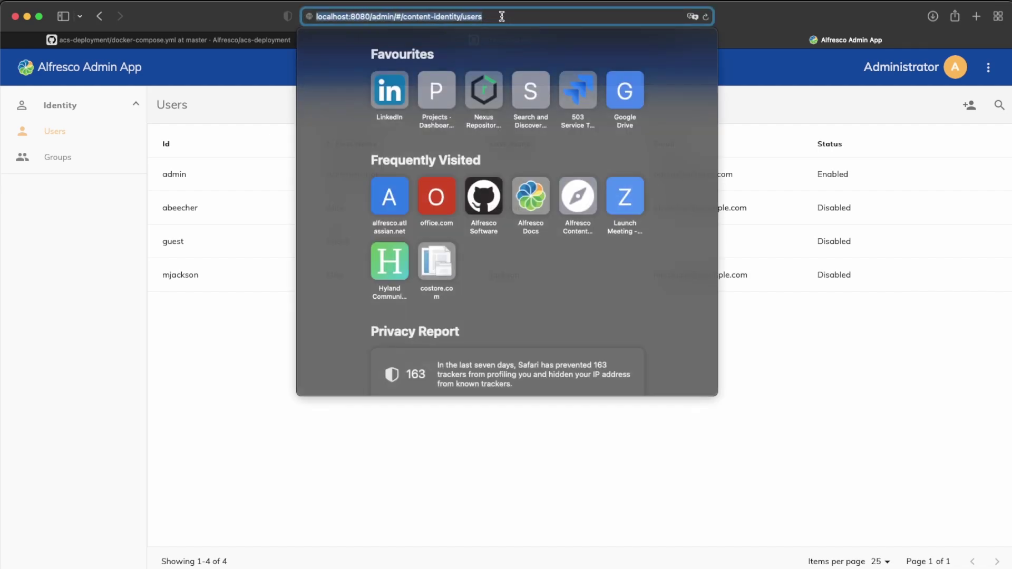
click(399, 17)
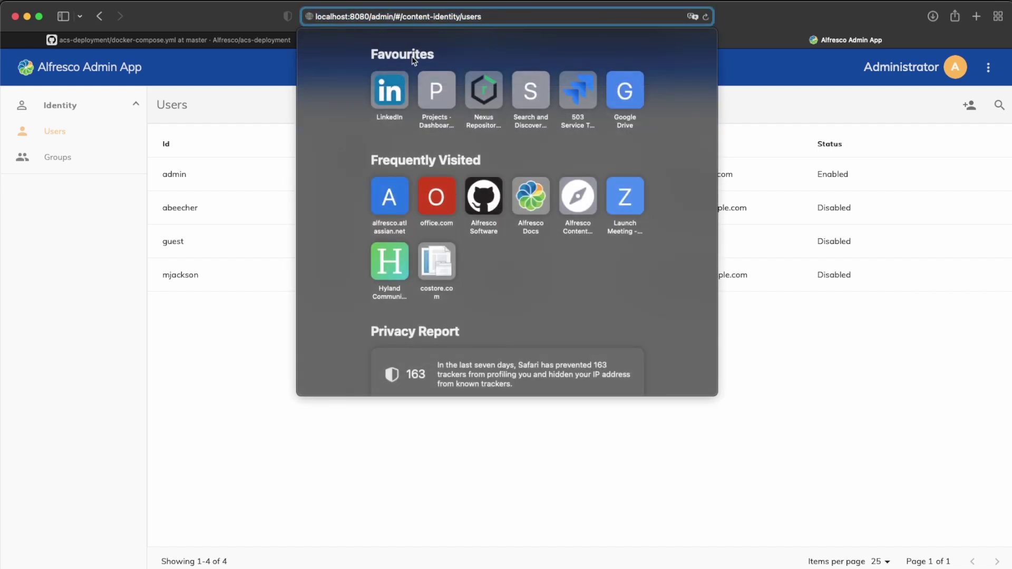
key(super+shift+Right)
key(BackSpace)
key(Return)
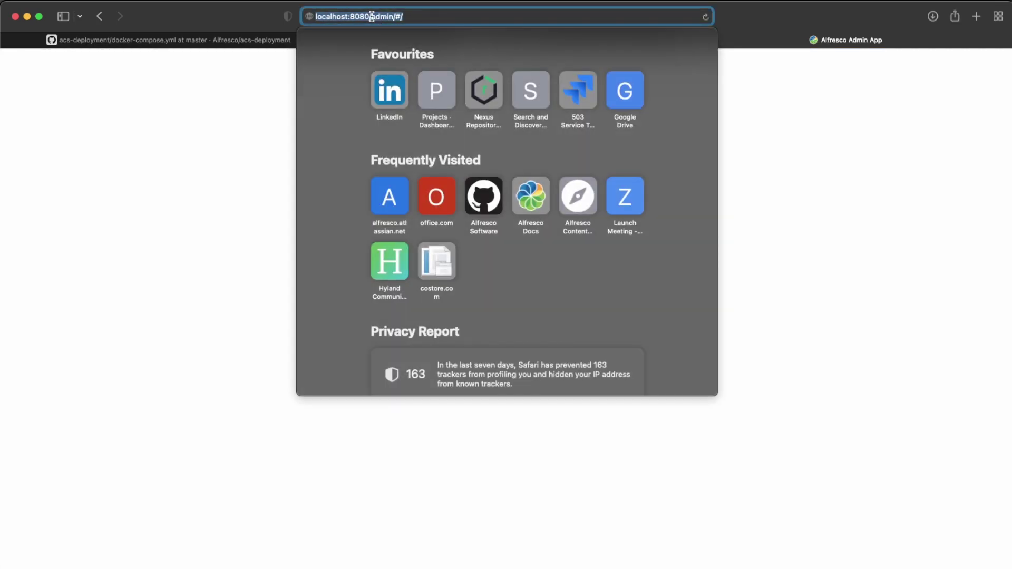
Step: Replace 'admin/#/' with 'share/' to load localhost:8080/share in the same tab
click(371, 16)
key(super+shift+Right)
text(share/)
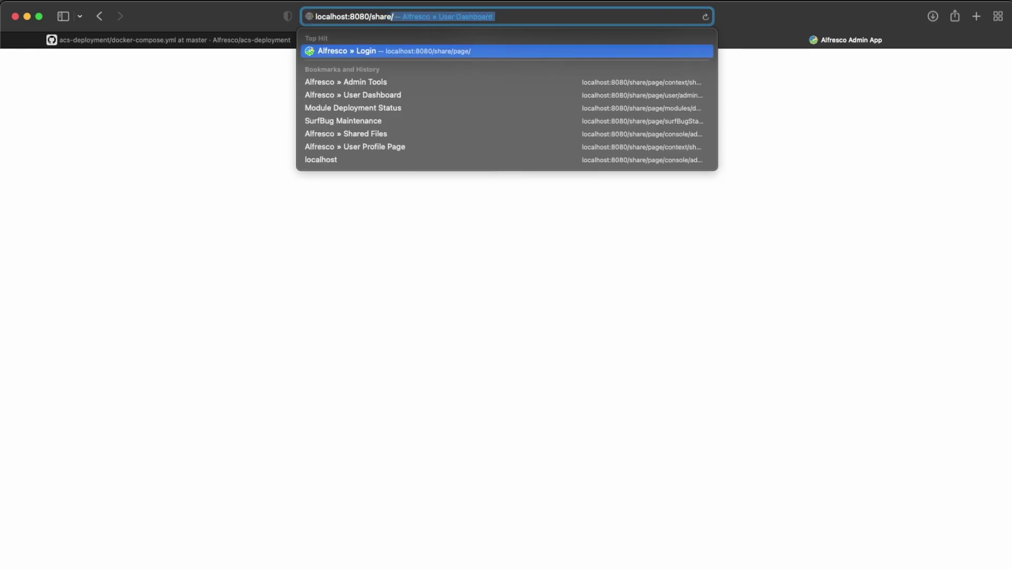
key(Return)
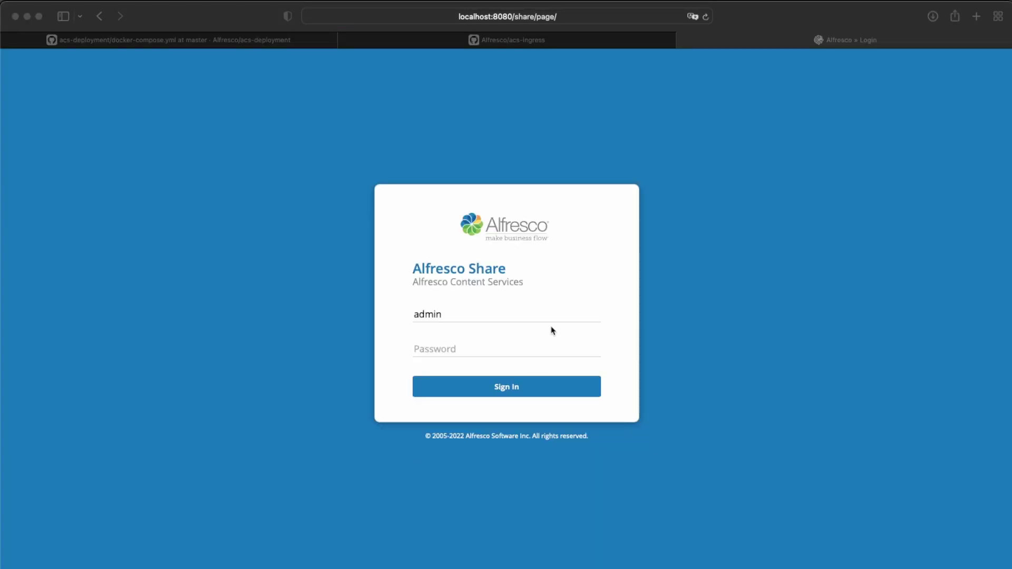
Step: Enter the administrator password, sign in to Share, and bring the dashboard window forward
click(505, 354)
key(Escape)
text(admin)
key(Return)
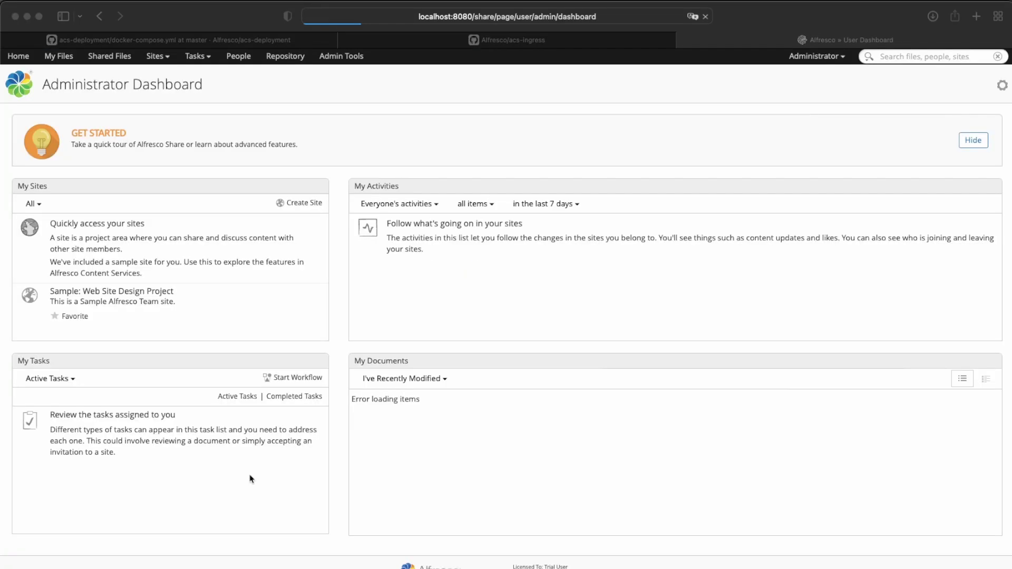
click(374, 81)
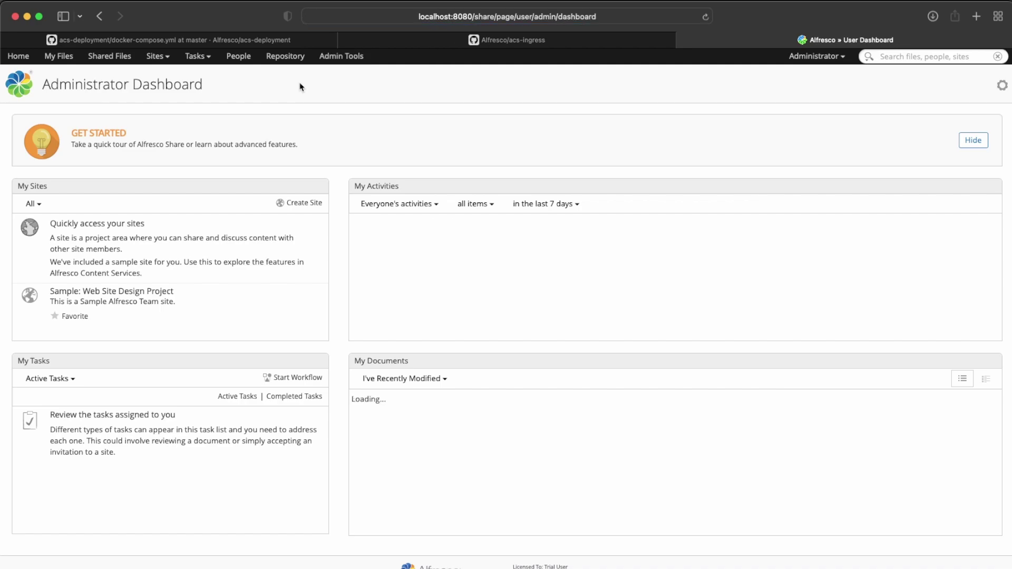
Step: Open Admin Tools, go to the Users page, then switch to the Groups page
click(333, 59)
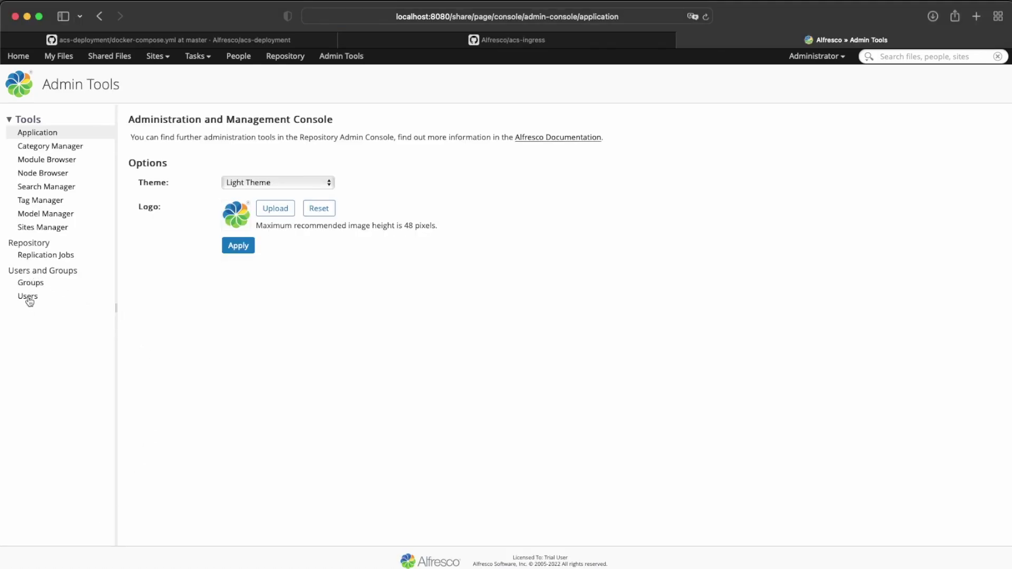
click(28, 297)
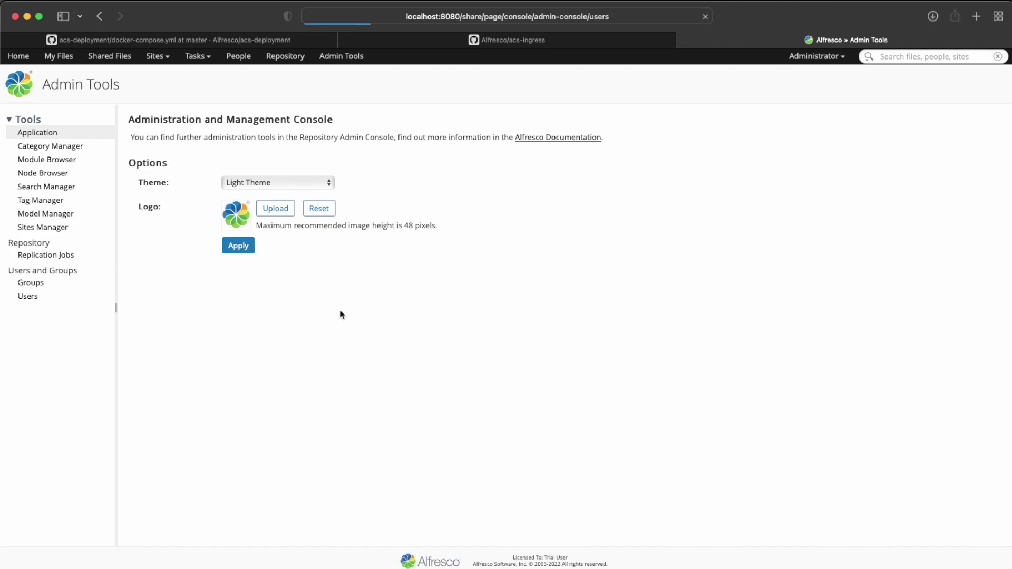
click(26, 283)
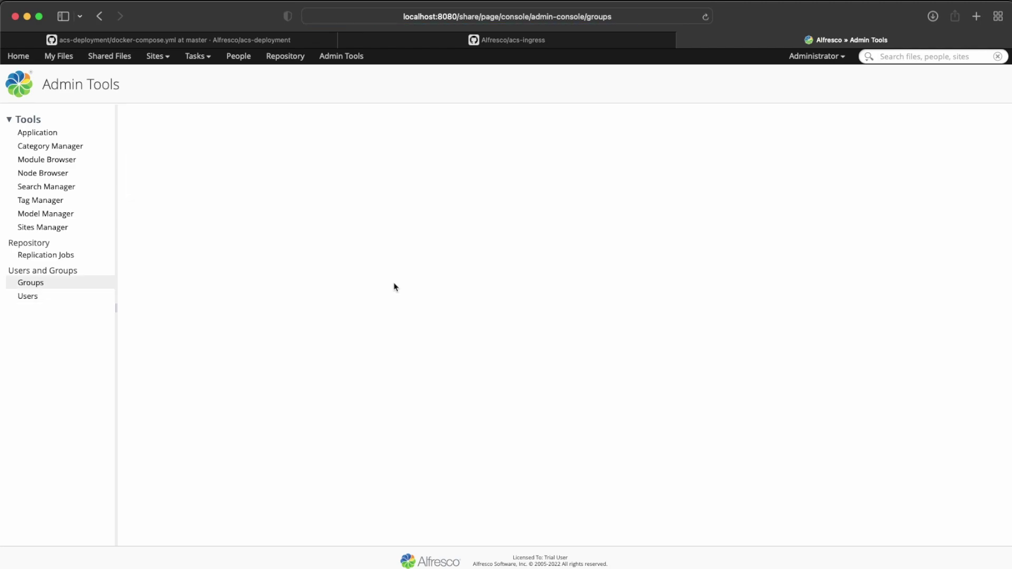